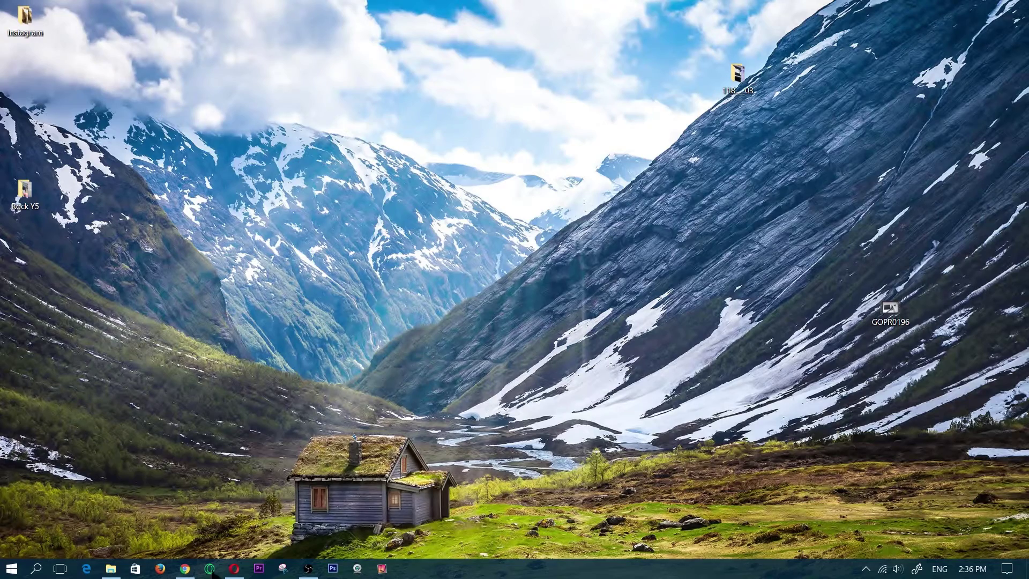
Step: Restore Opera from the taskbar to show Instagram's official profile page
click(233, 568)
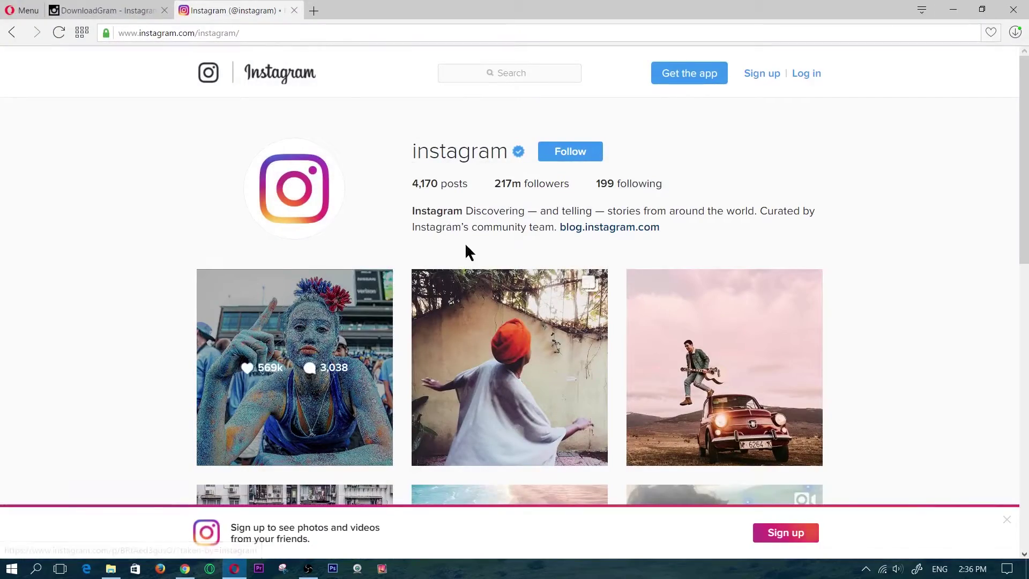
click(295, 330)
right_click(370, 298)
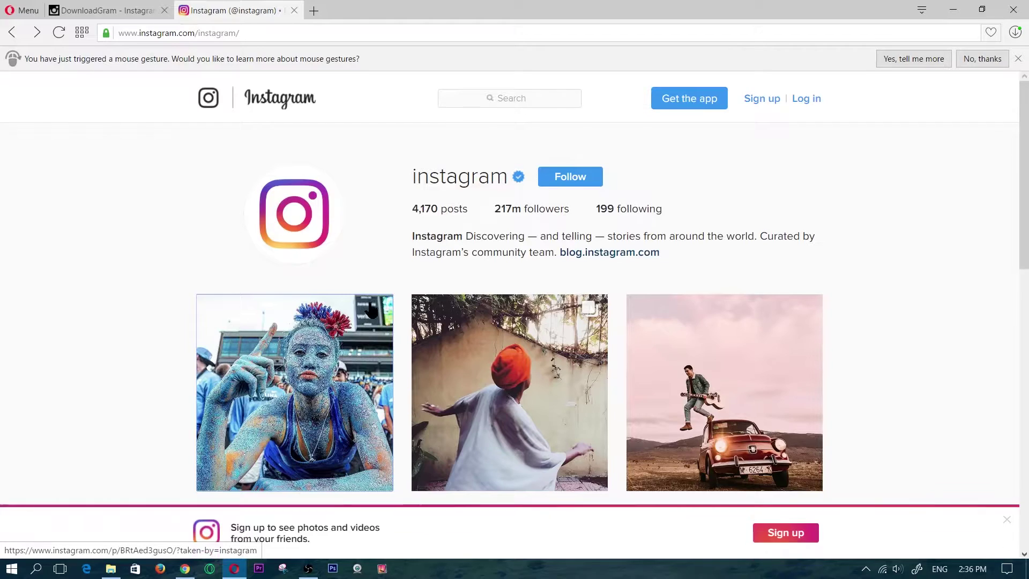
click(311, 359)
right_click(413, 318)
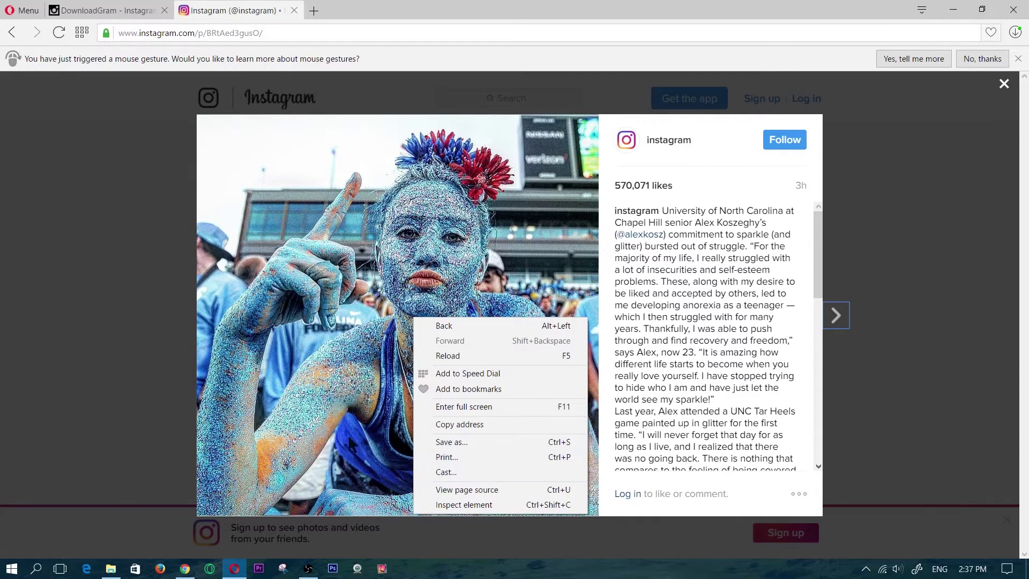
click(124, 283)
click(150, 288)
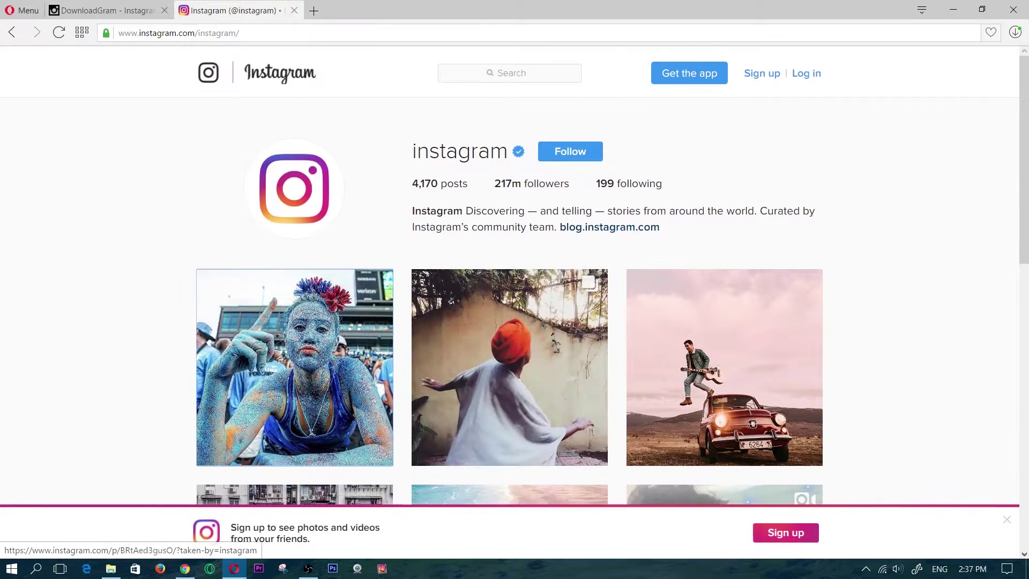
Step: Save the Instagram profile page to the Desktop as 'Webpage, Complete', then minimize Opera
click(110, 13)
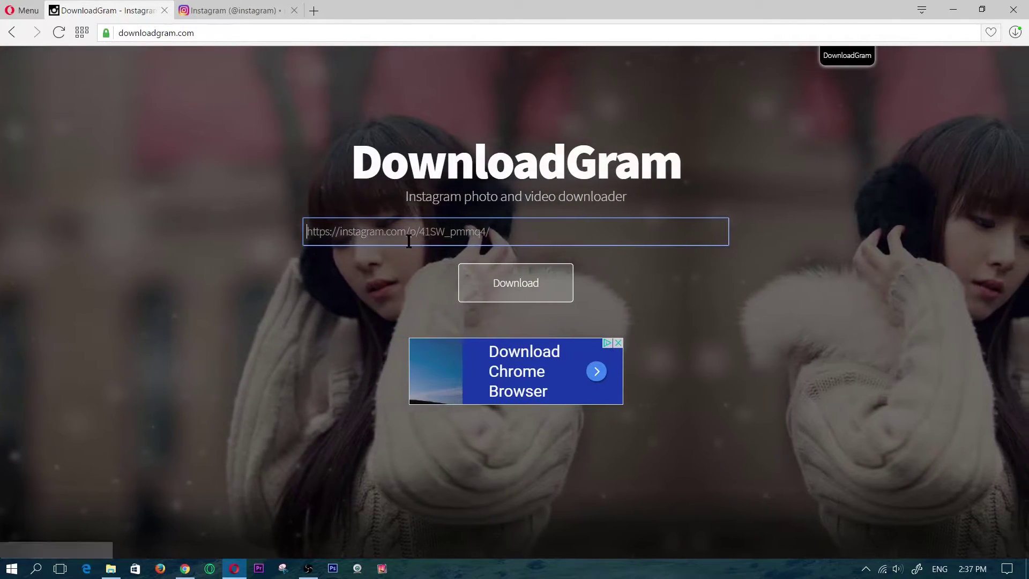
click(229, 10)
right_click(105, 337)
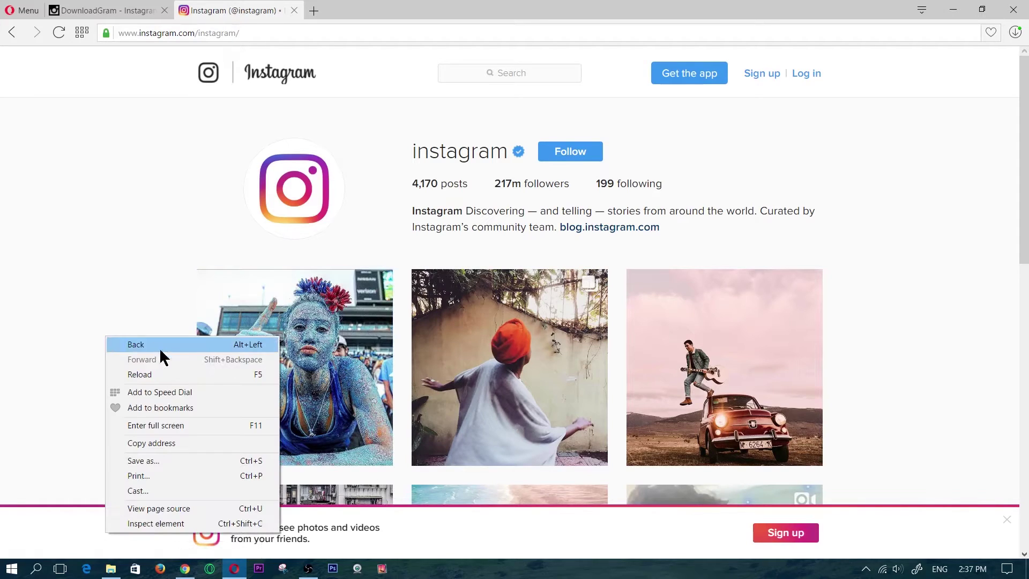
right_click(119, 297)
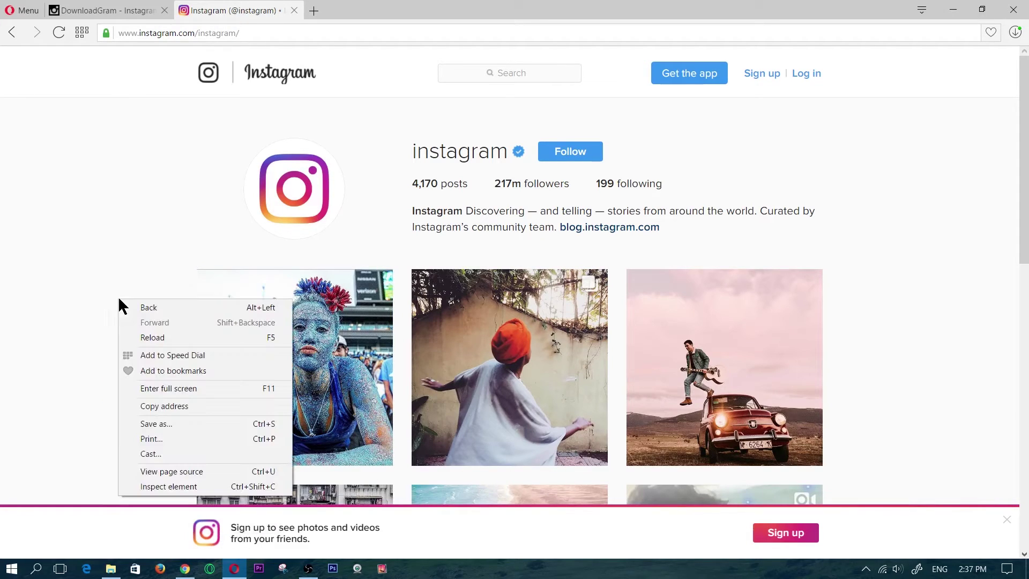
click(200, 422)
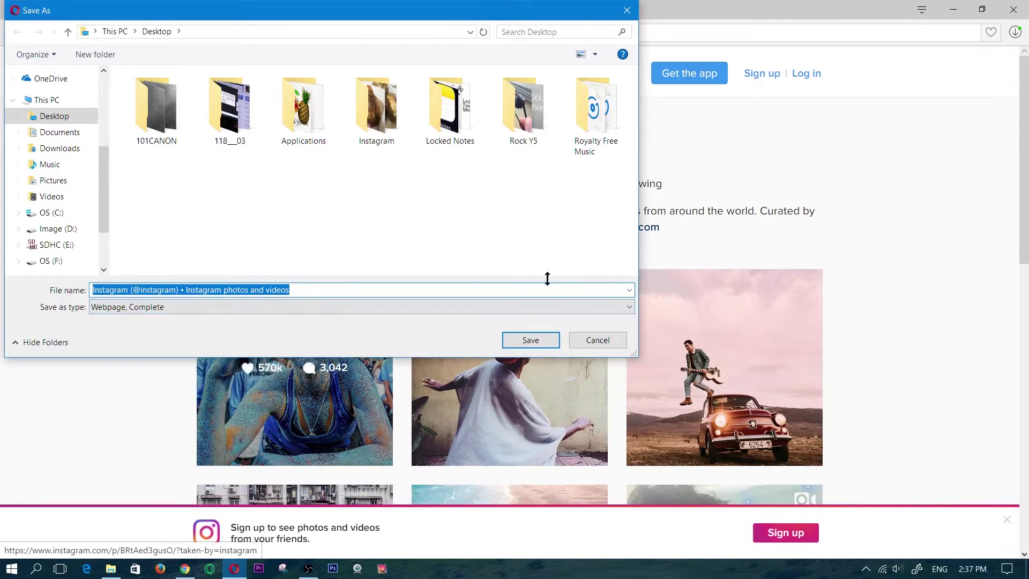
click(528, 338)
mouse_move(1025, 149)
mouse_down()
mouse_move(1025, 316)
mouse_move(1025, 56)
mouse_up()
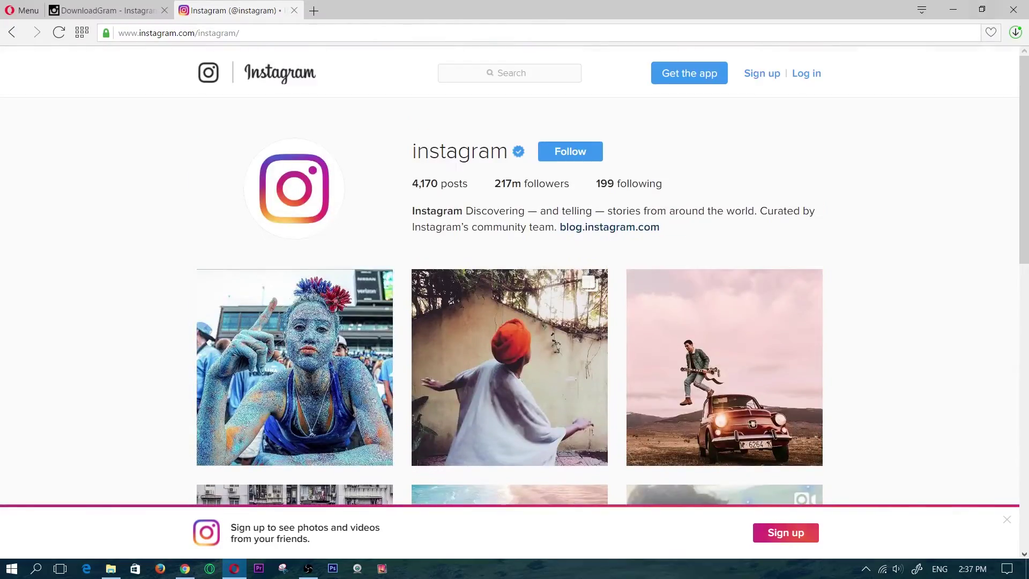
click(953, 10)
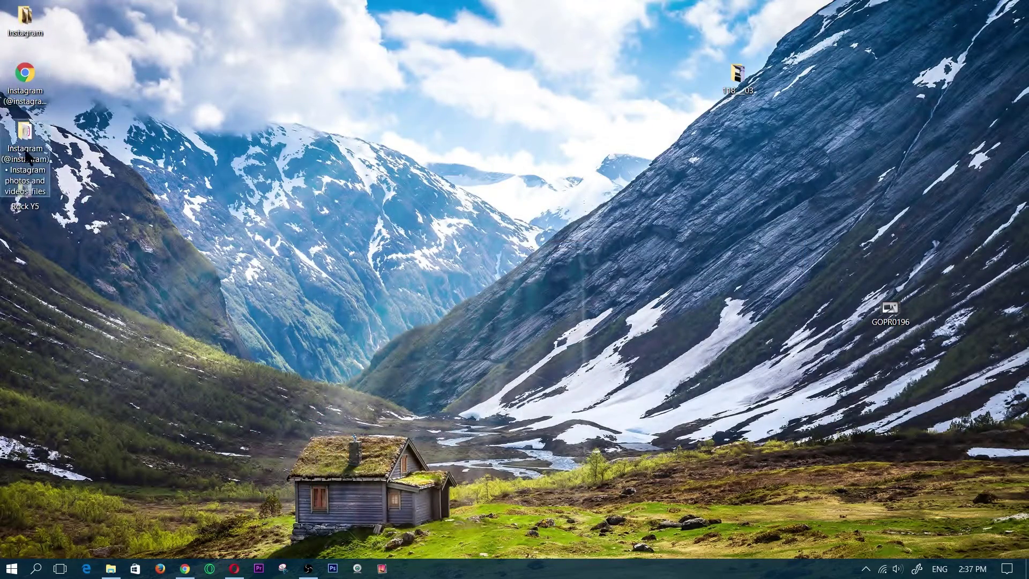
Step: Open the saved page's _files folder and check the 17332562 glitter image's file size, then return to Opera
double_click(25, 133)
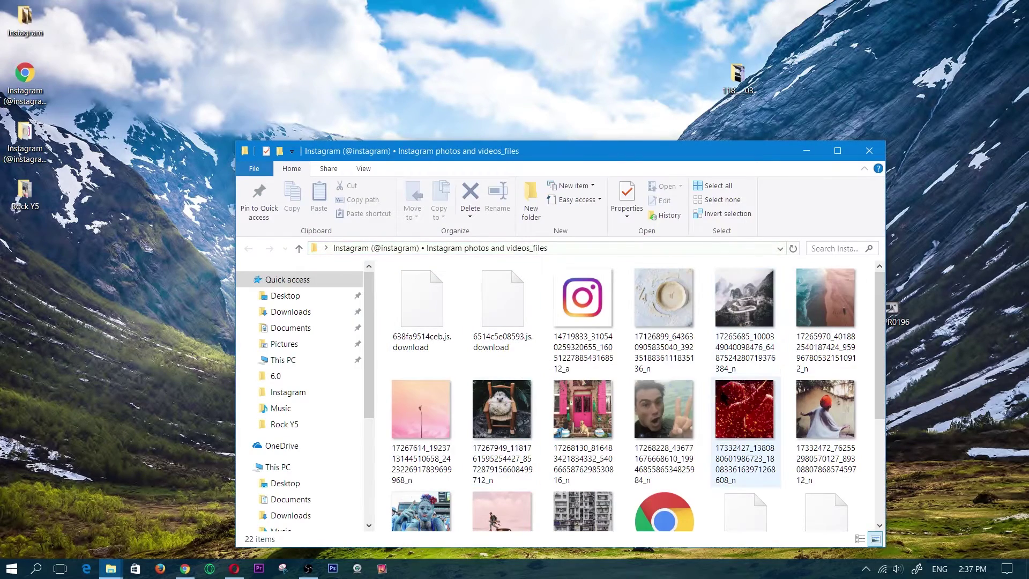
scroll(828, 316, down, 1)
scroll(828, 316, up, 1)
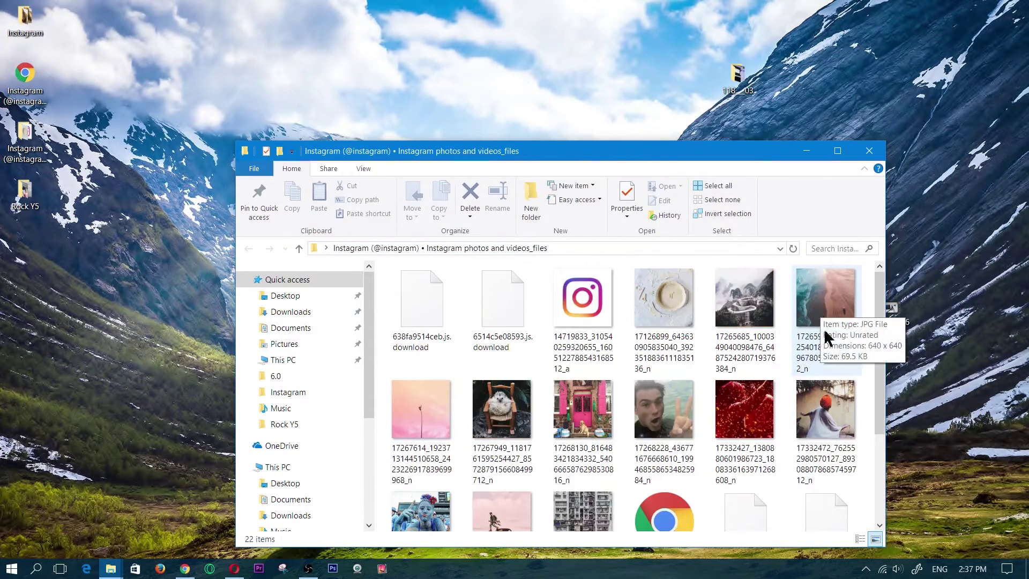
scroll(557, 419, down, 3)
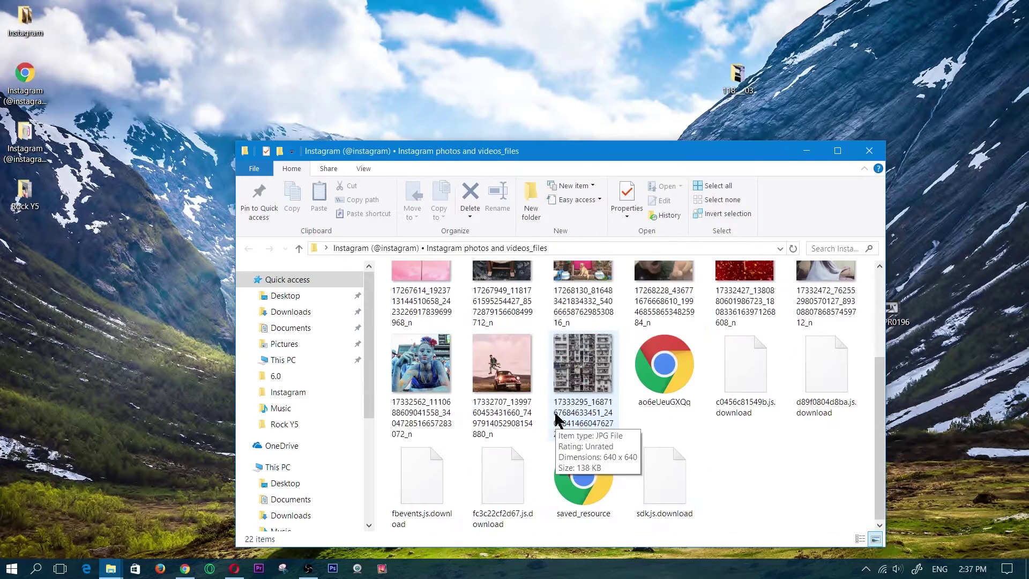
right_click(439, 371)
click(176, 546)
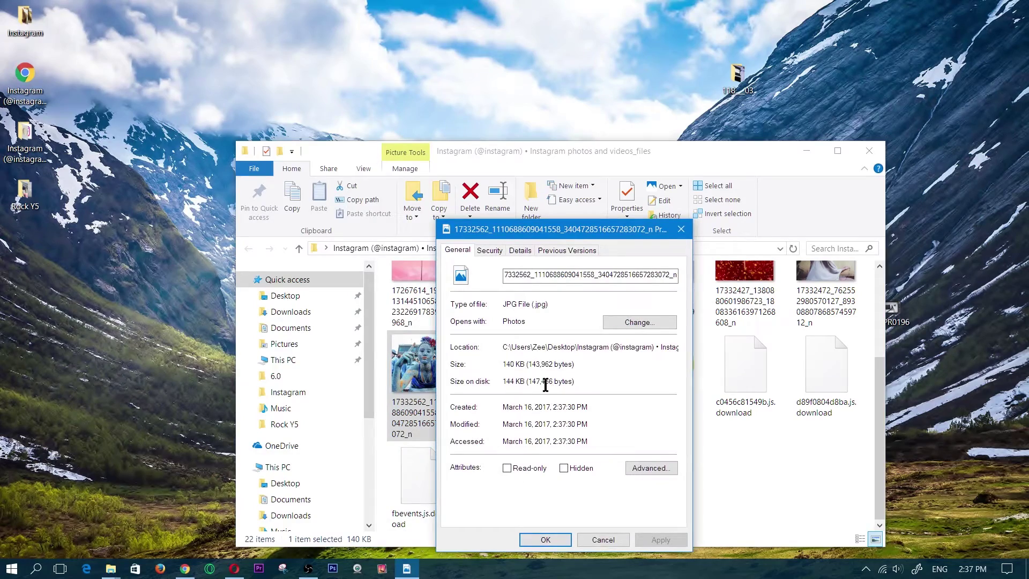
click(680, 229)
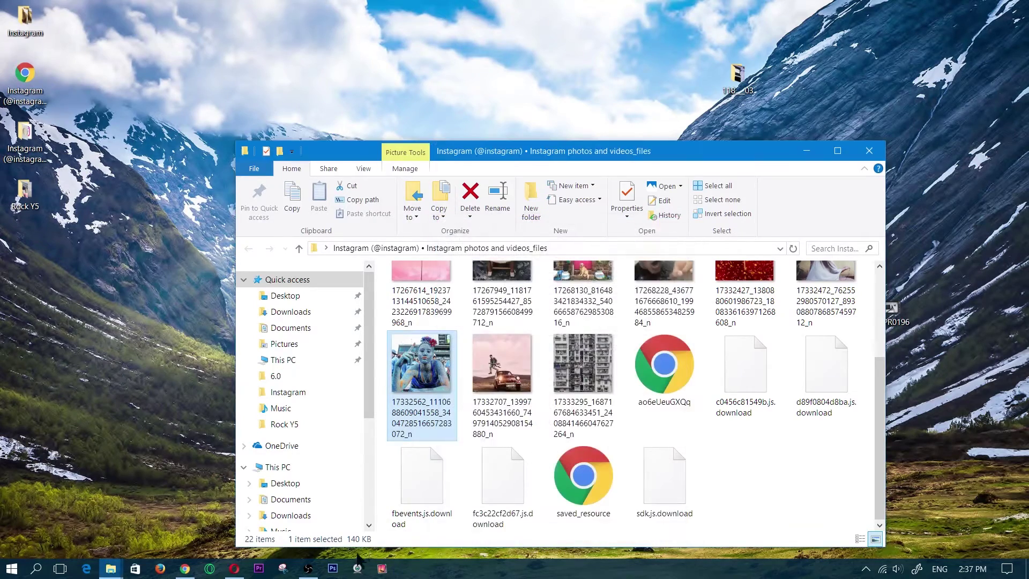
click(234, 568)
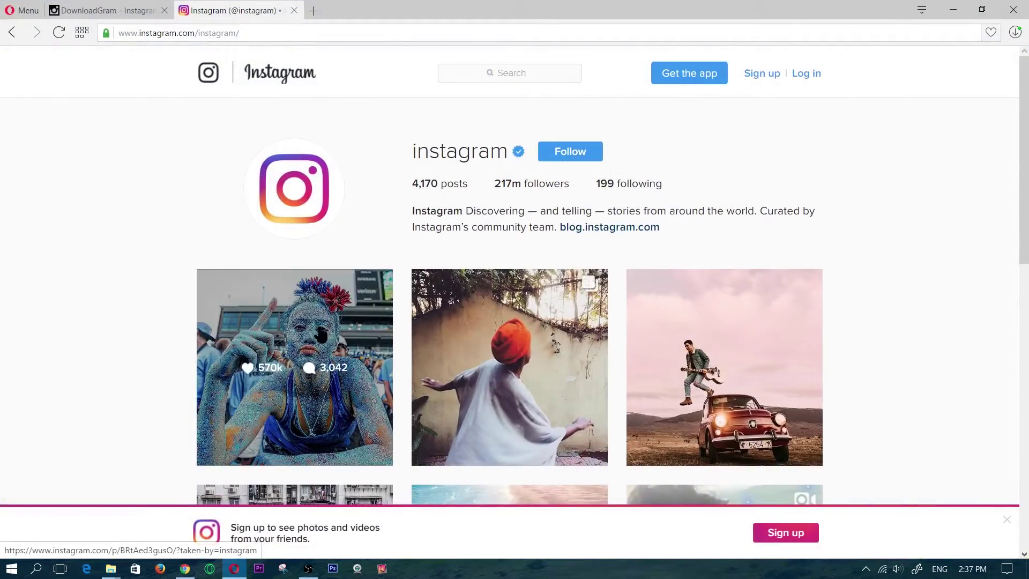
Step: Open the glitter photo's post and cut its address, up to the post id, from the address bar
click(316, 331)
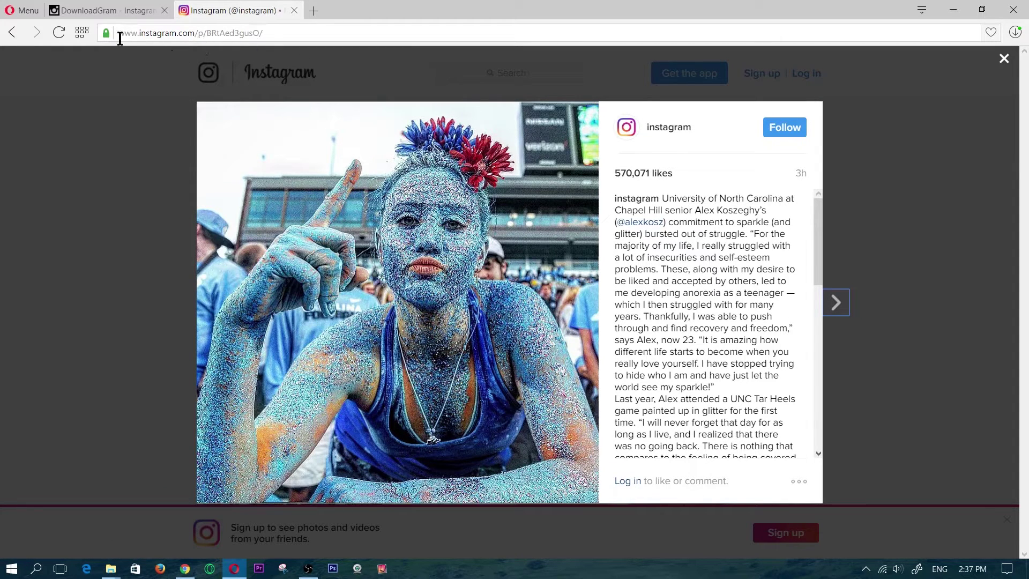
click(258, 34)
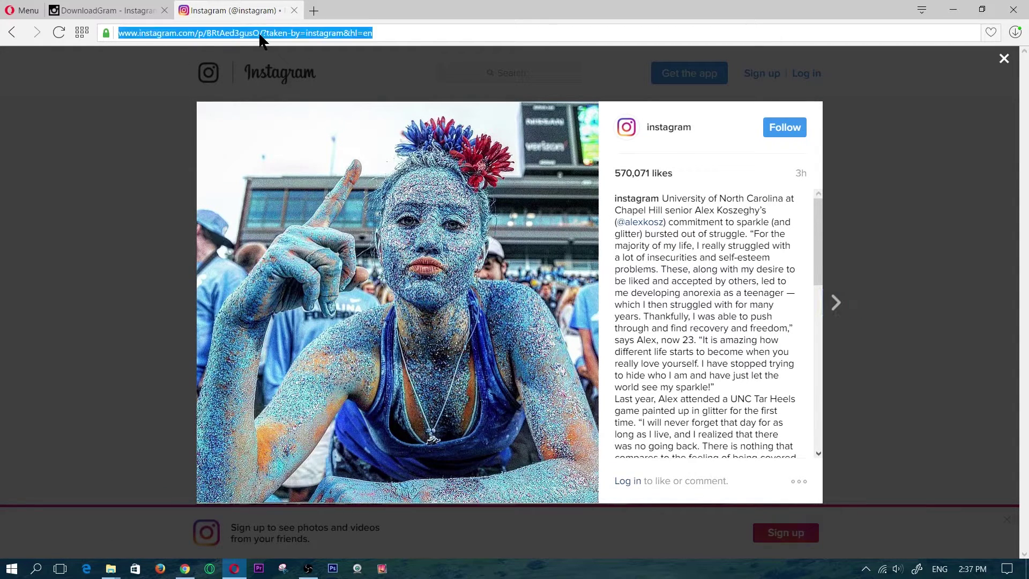
click(386, 30)
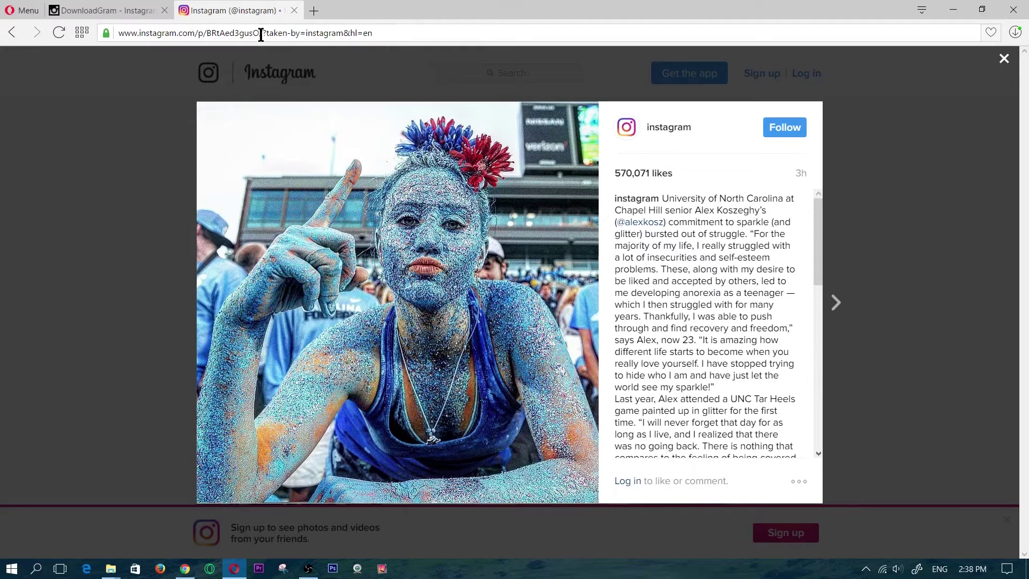
drag(237, 33, 148, 34)
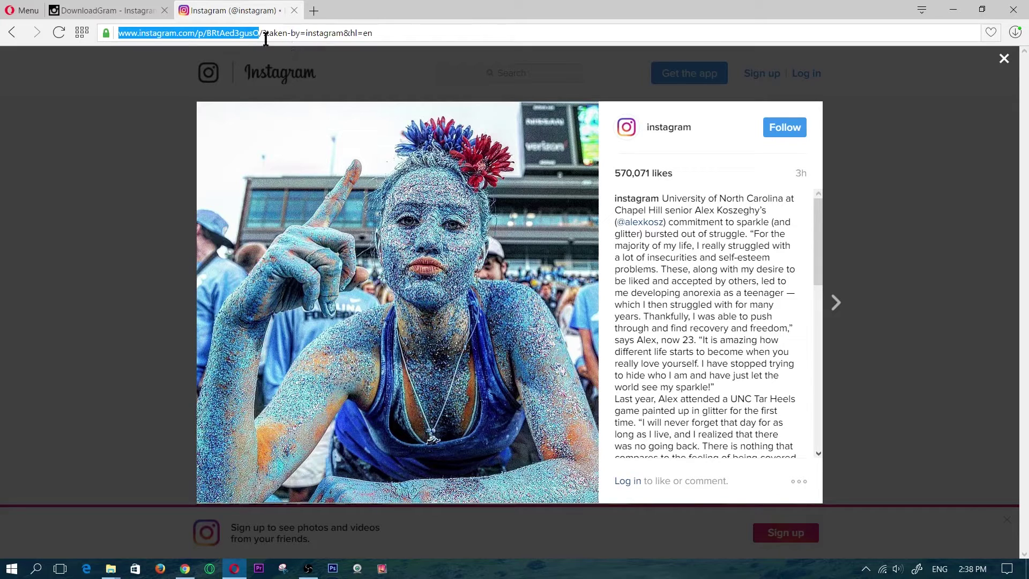
right_click(180, 29)
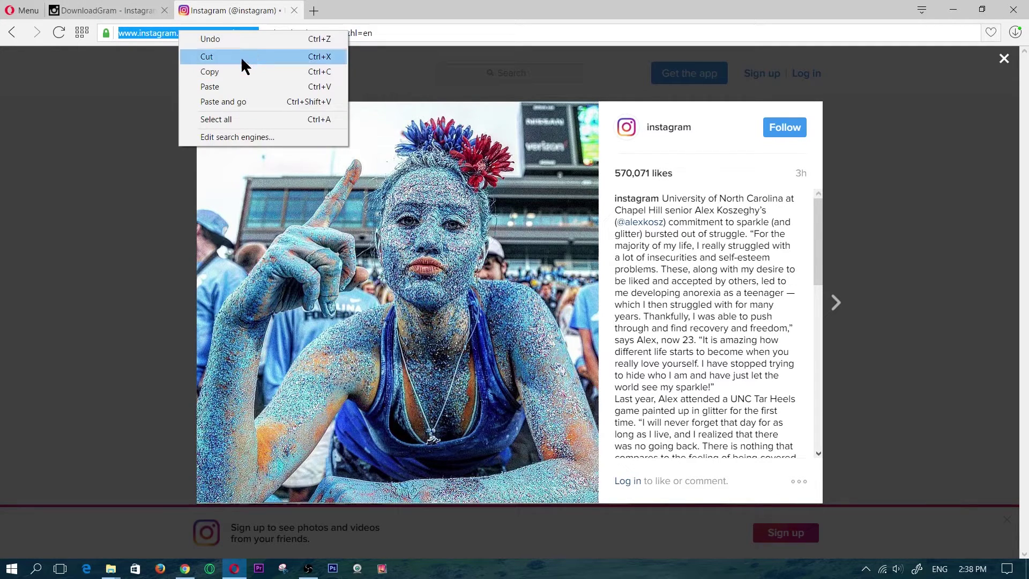
click(241, 57)
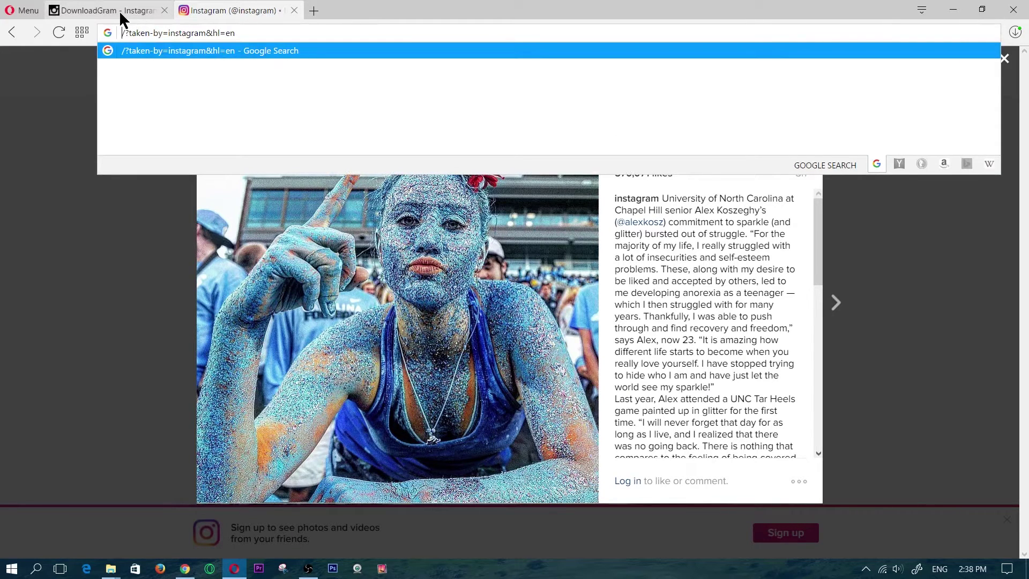
Step: Paste the glitter post link into DownloadGram and download the full-size 225 KB image
click(110, 16)
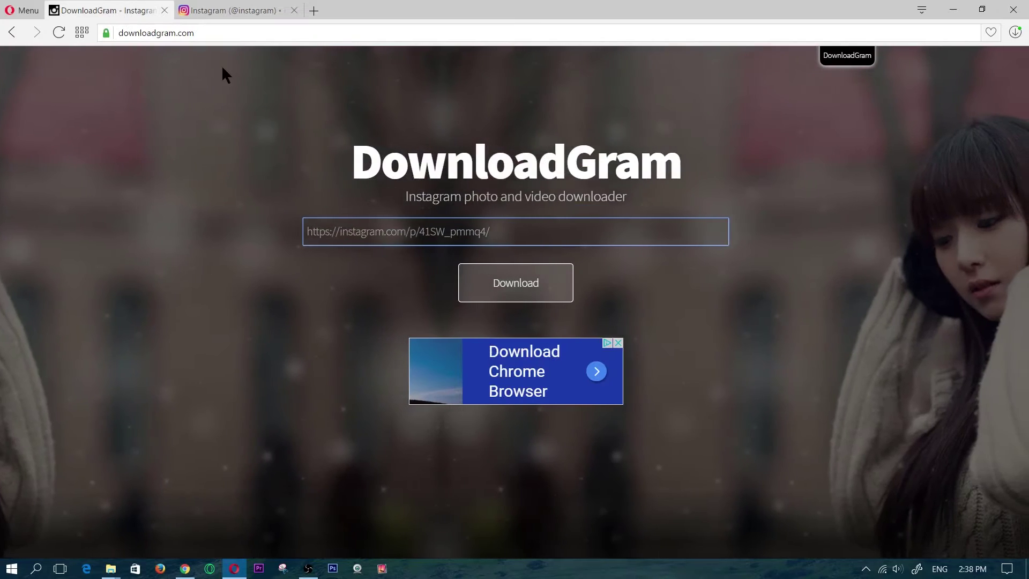
right_click(358, 226)
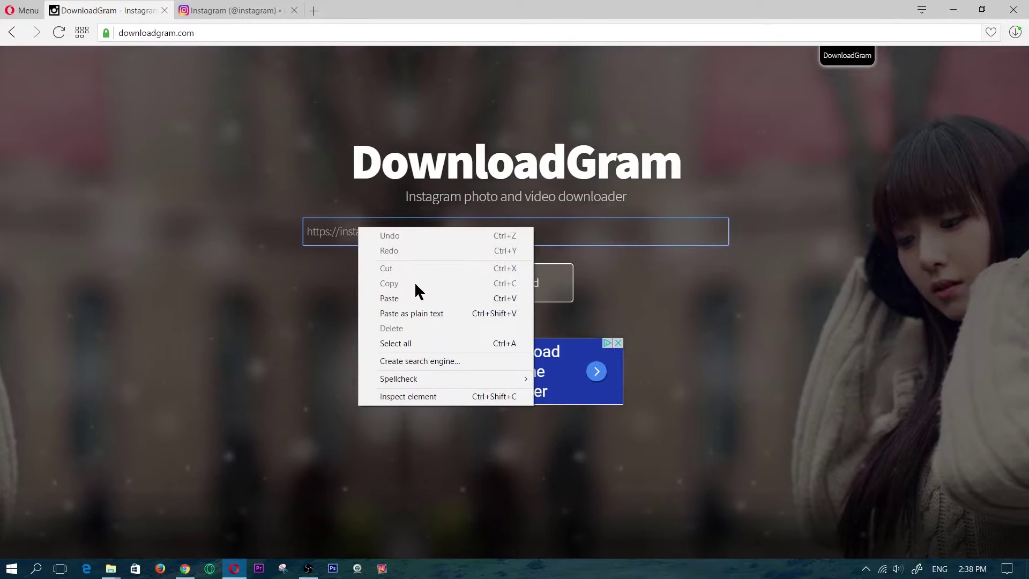
click(421, 297)
click(512, 289)
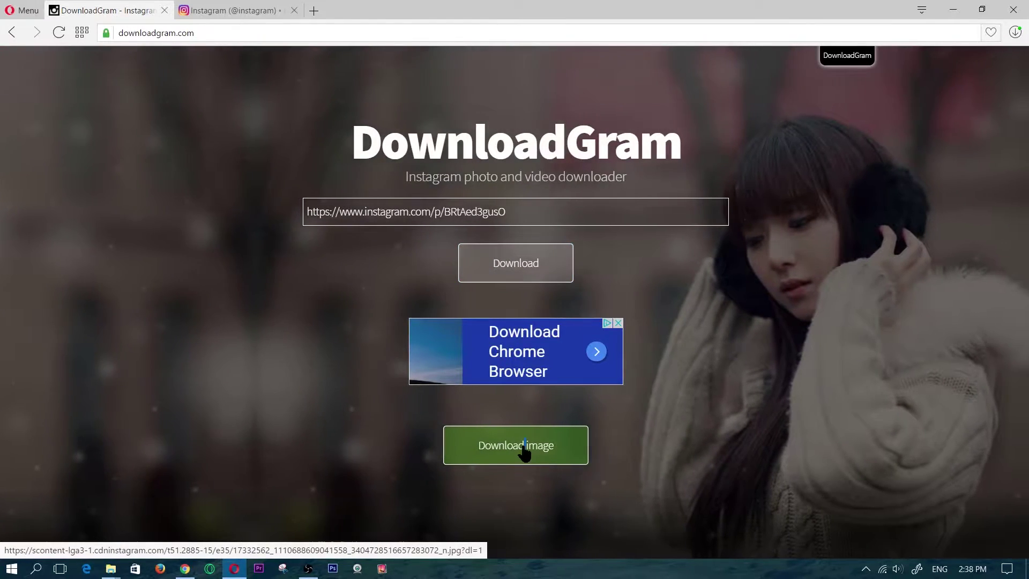
click(525, 453)
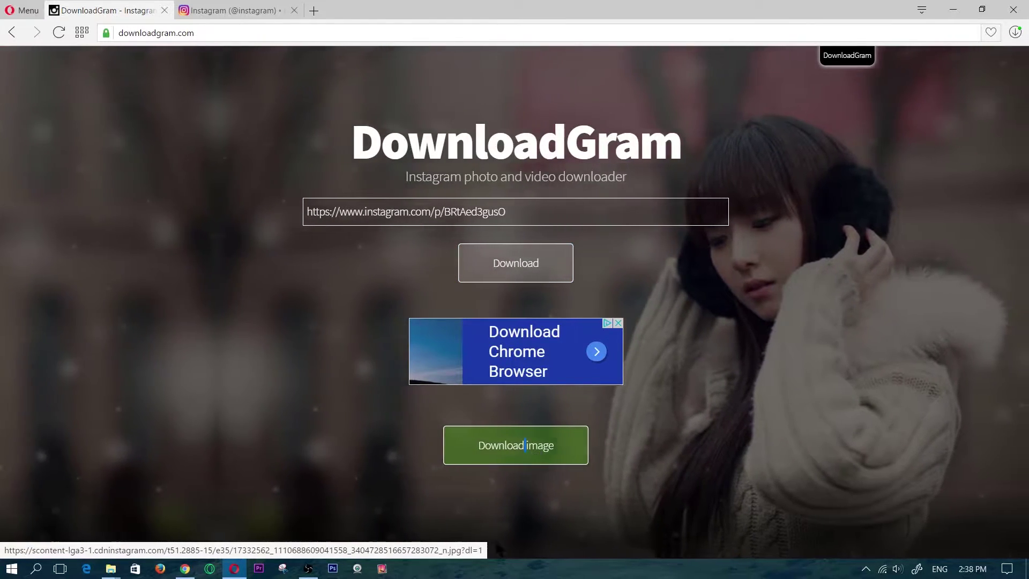
click(555, 448)
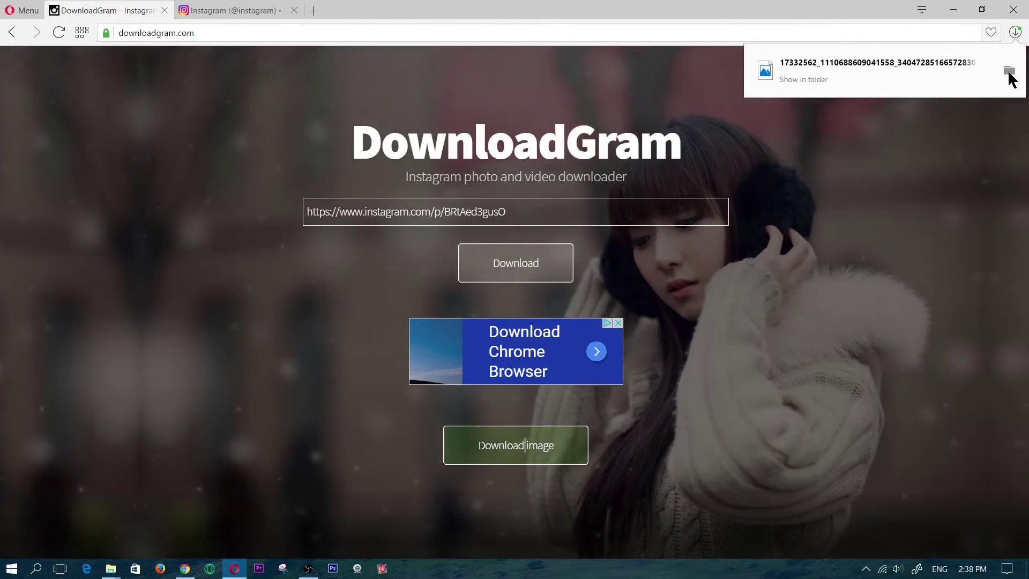
Step: Move the downloaded glitter JPG from Downloads onto the desktop
click(952, 10)
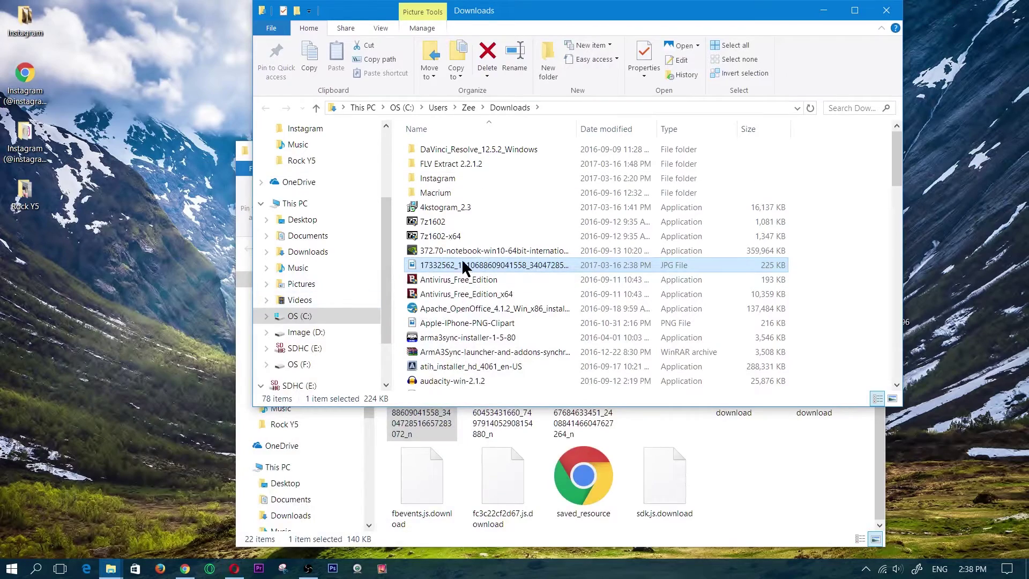
drag(465, 266, 25, 153)
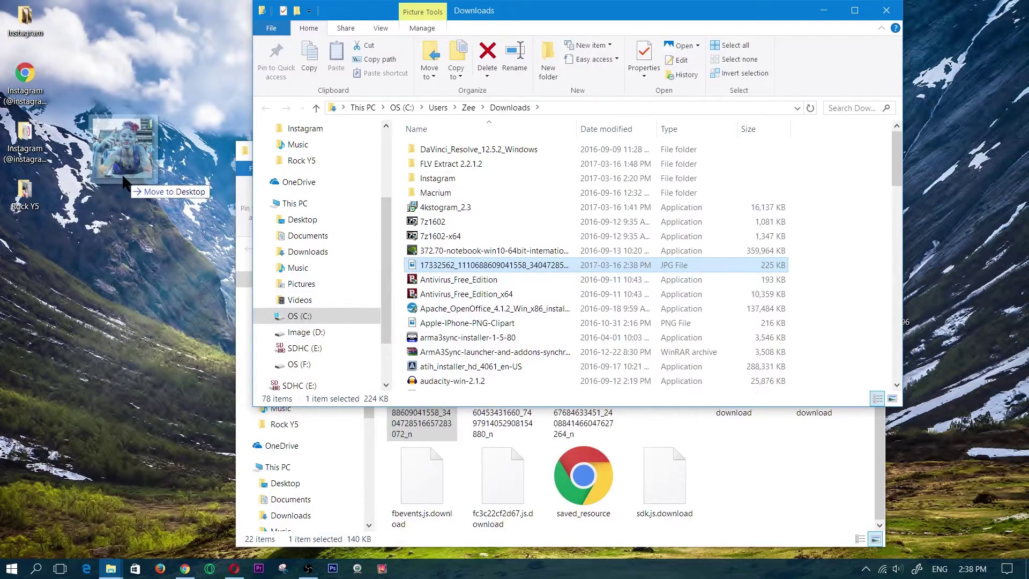
click(828, 10)
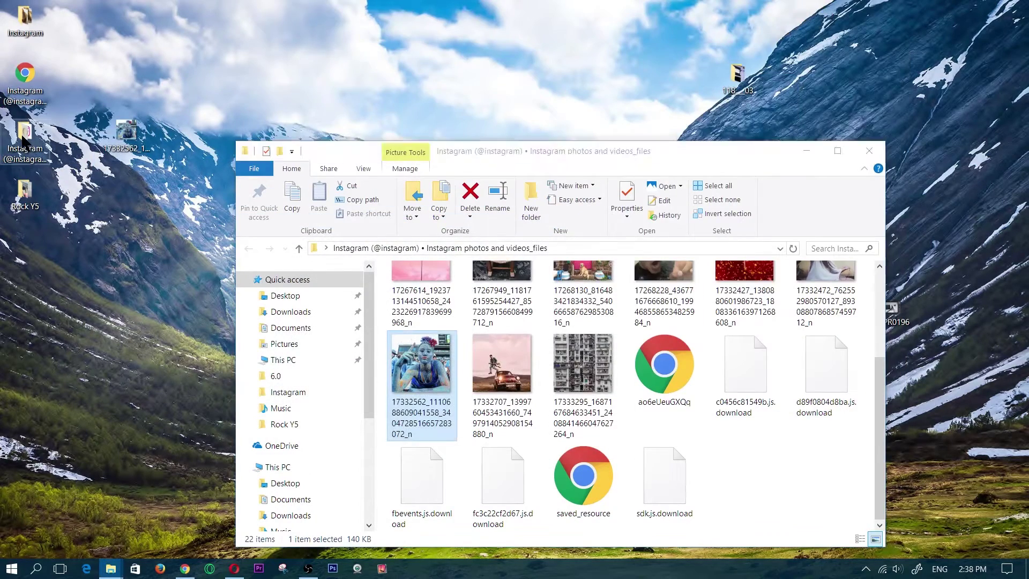
Step: Compare the saved-page copy's size with the 224 KB desktop copy, then open the saved-page copy
right_click(424, 364)
click(175, 539)
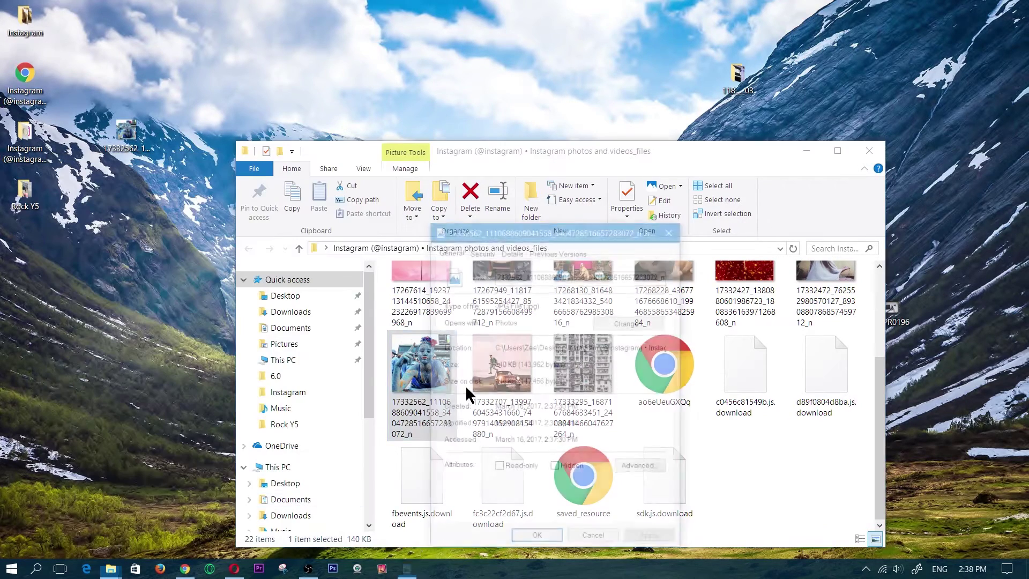
click(673, 229)
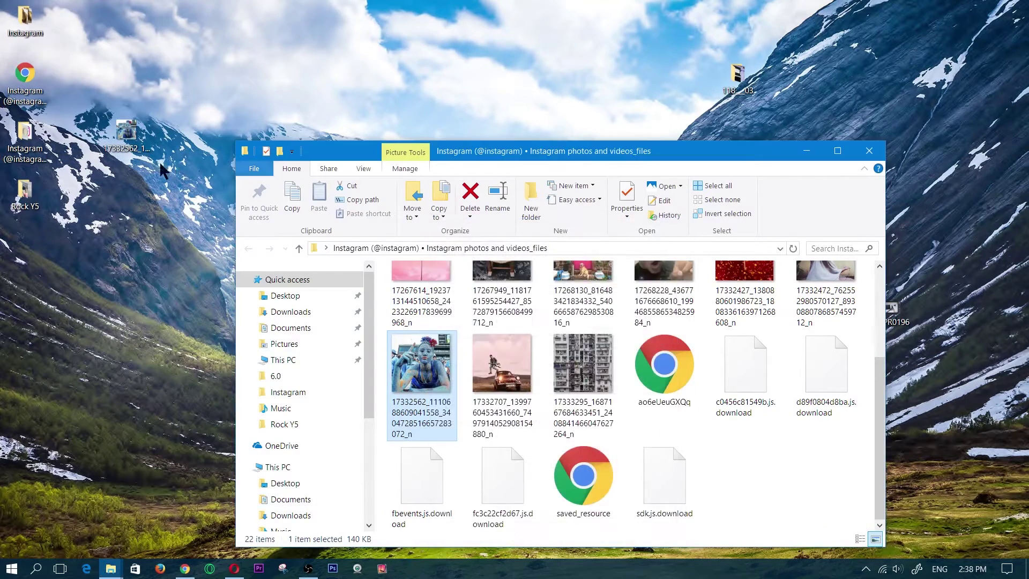
right_click(113, 131)
click(44, 527)
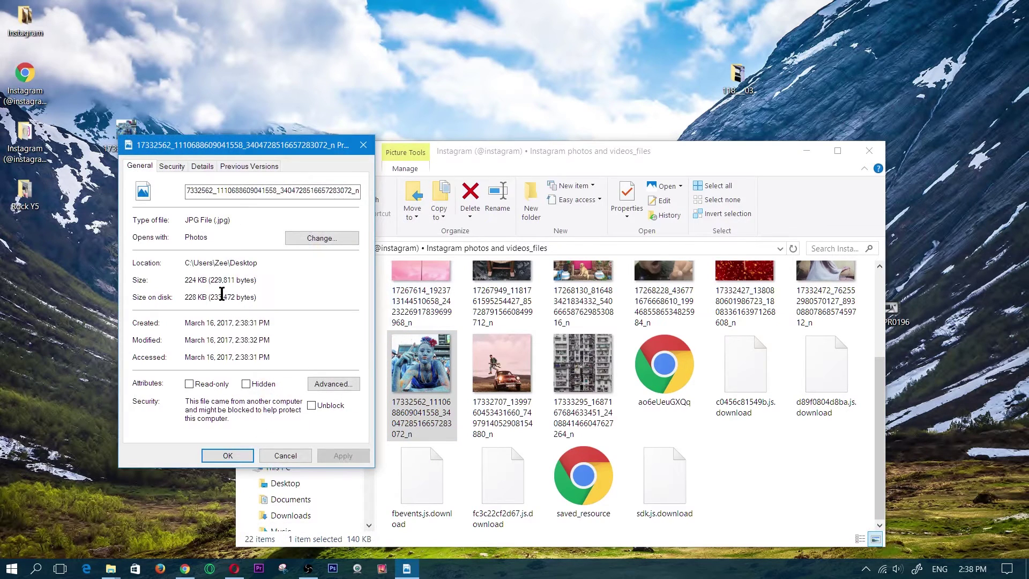
click(364, 145)
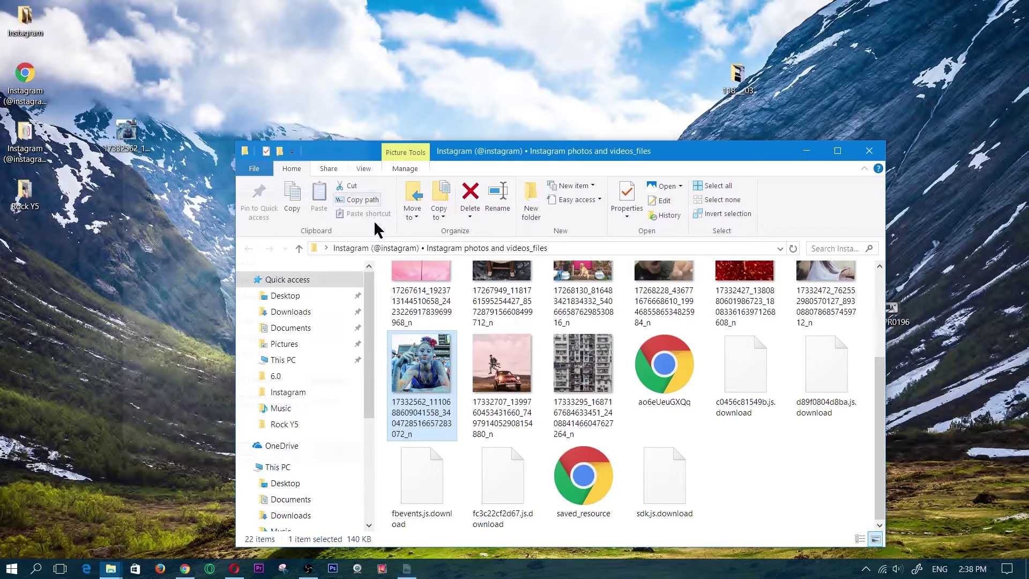
double_click(423, 369)
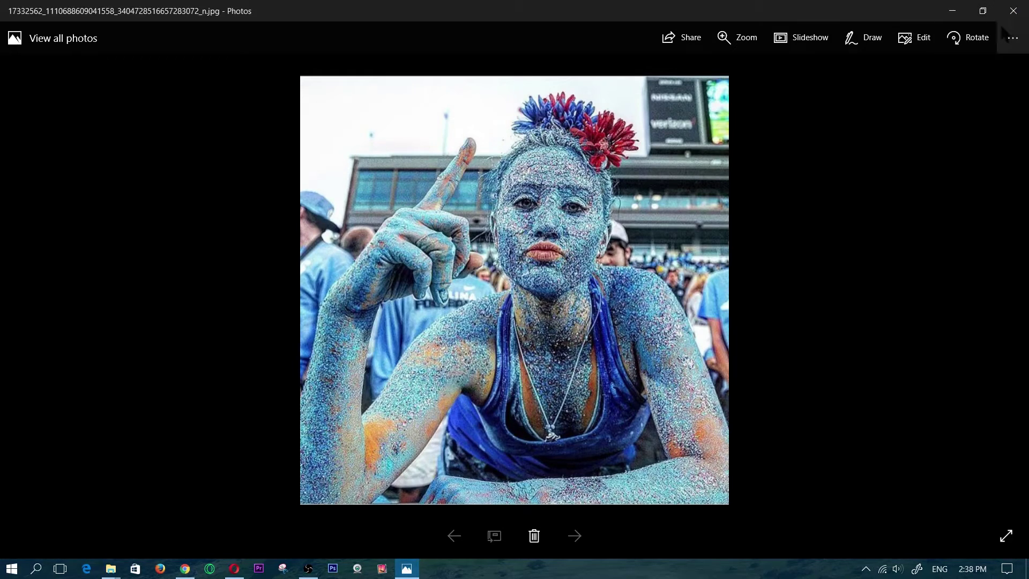
click(1014, 14)
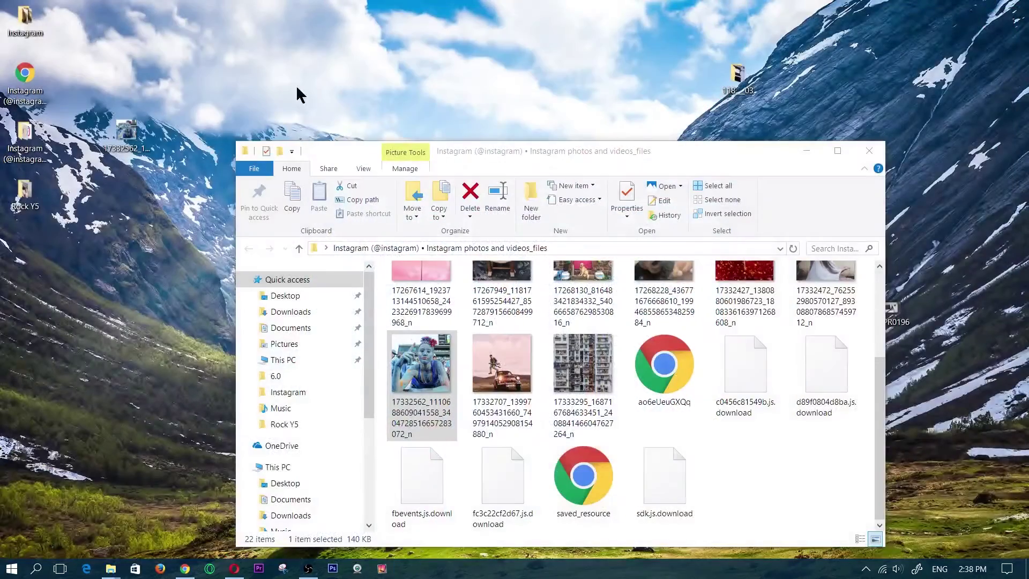
double_click(142, 137)
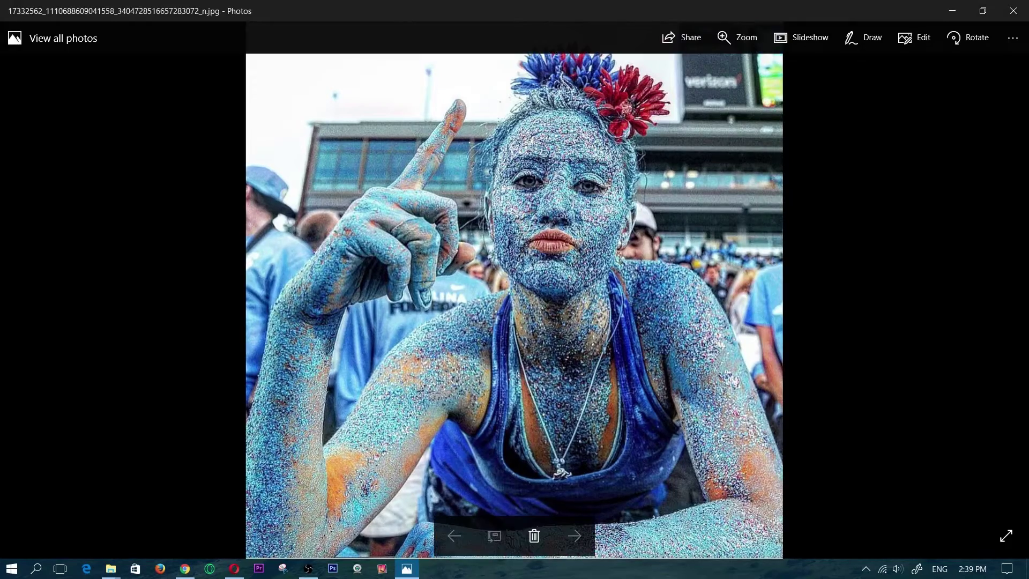
click(1014, 11)
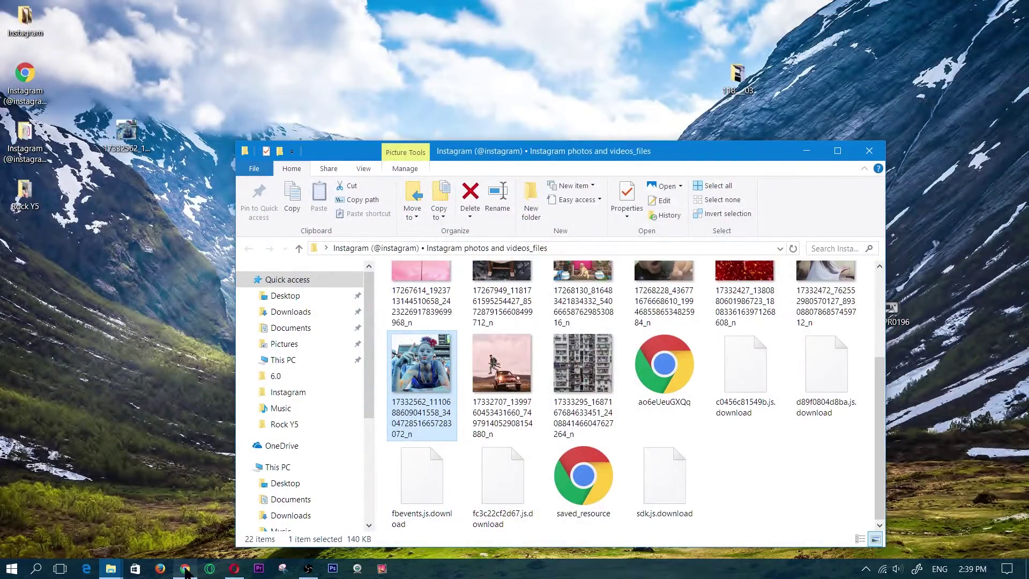
Step: Open the post of the man jumping off the red car and copy its post address
click(230, 569)
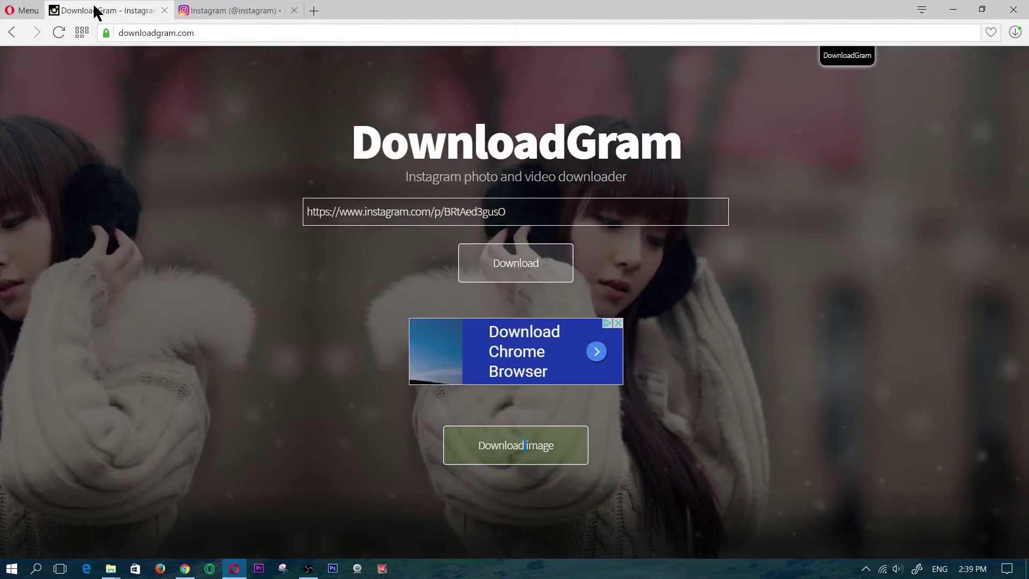
click(239, 11)
click(135, 208)
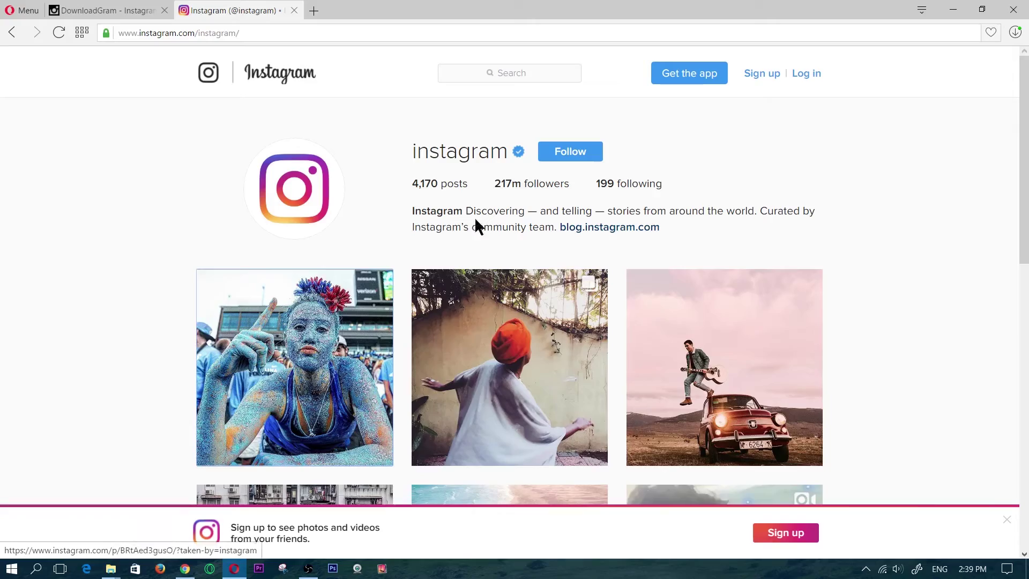
scroll(483, 337, down, 2)
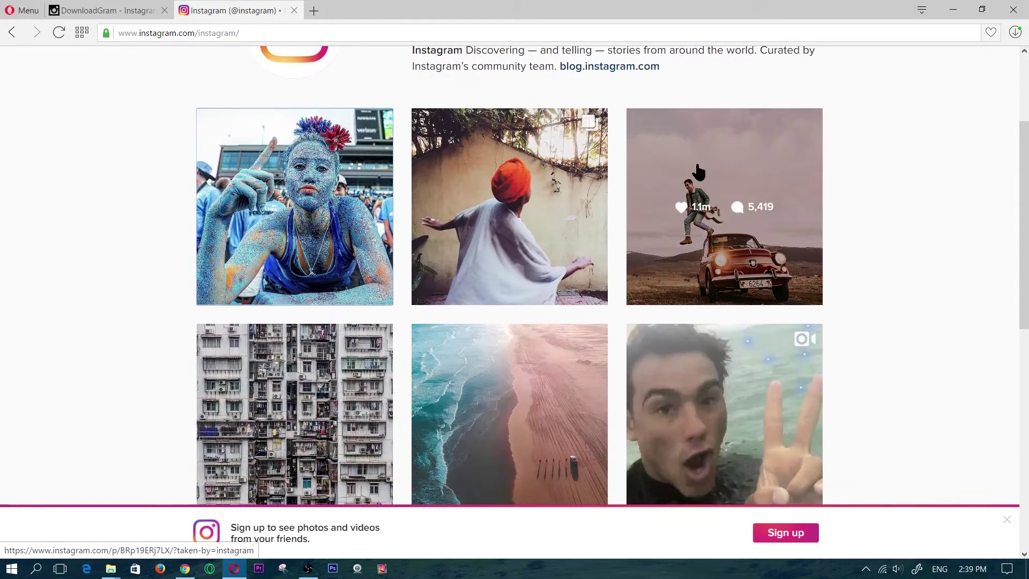
click(693, 167)
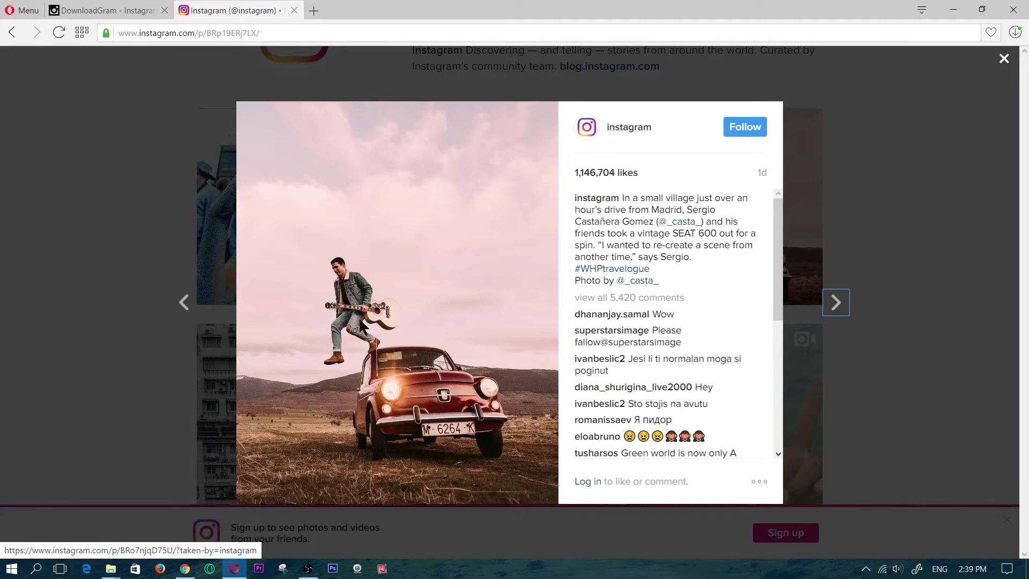
click(276, 33)
click(261, 33)
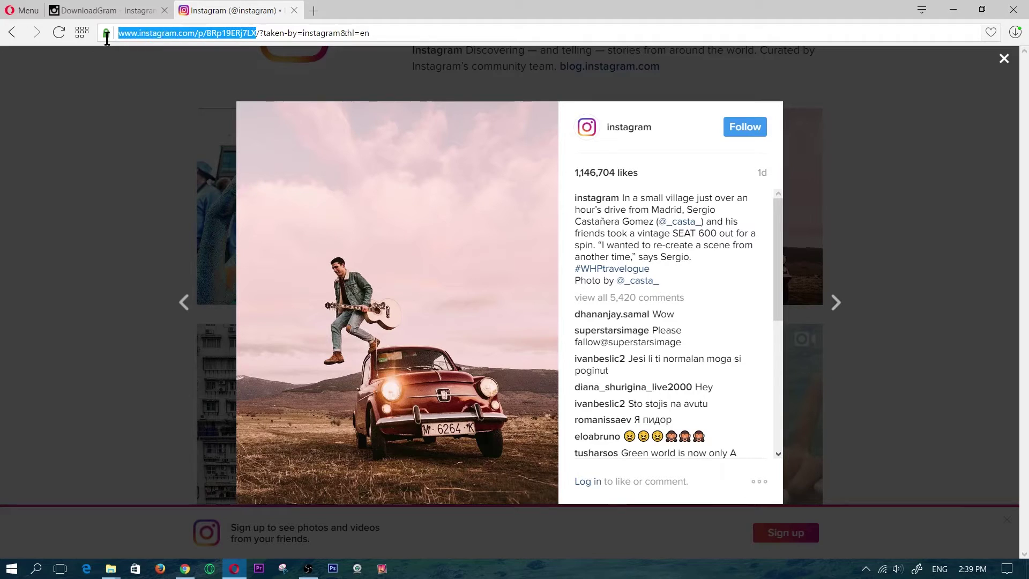
right_click(178, 37)
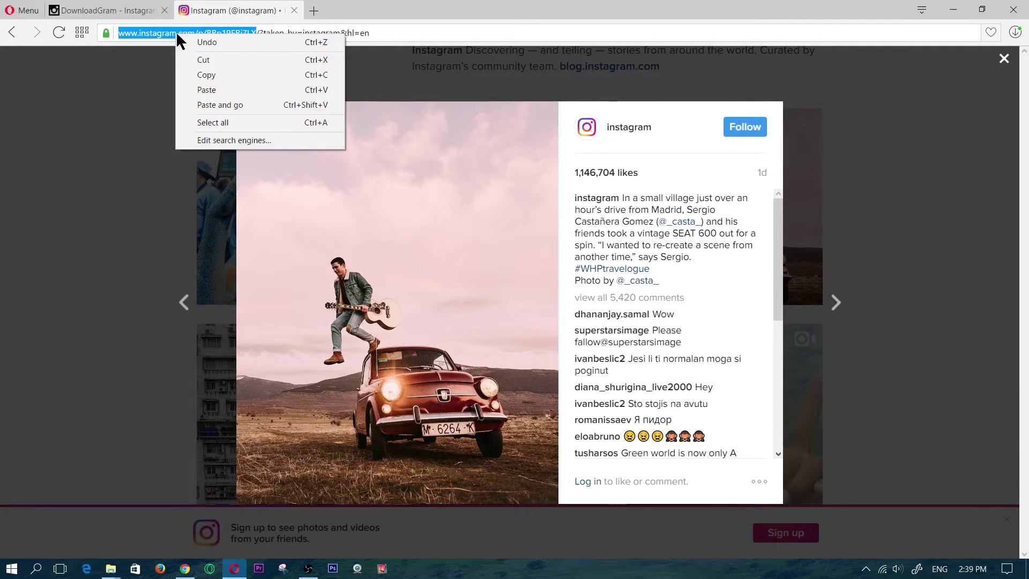
click(211, 75)
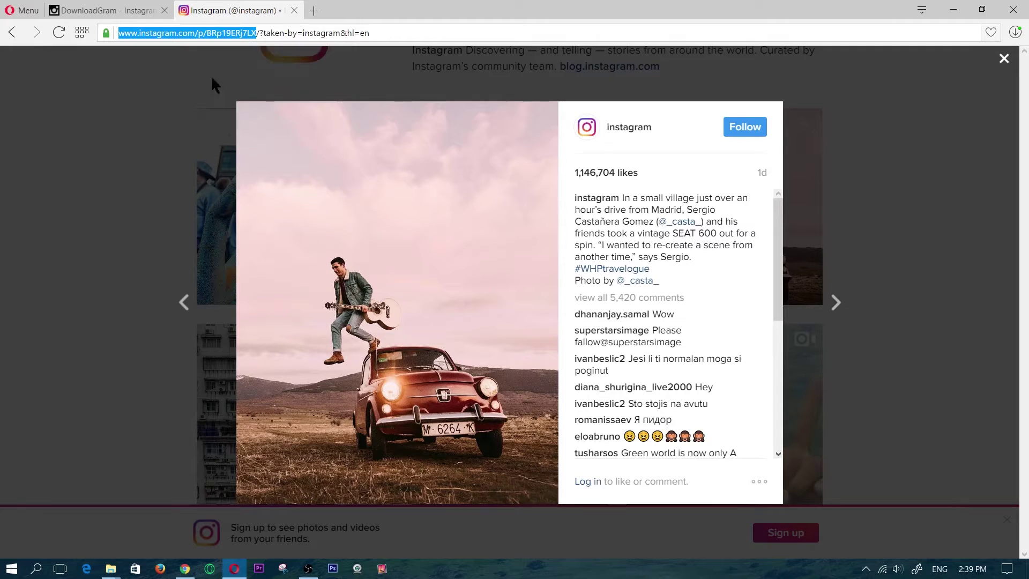
Step: Replace DownloadGram's link with the car post address, download the full-quality photo, and open its folder
click(121, 11)
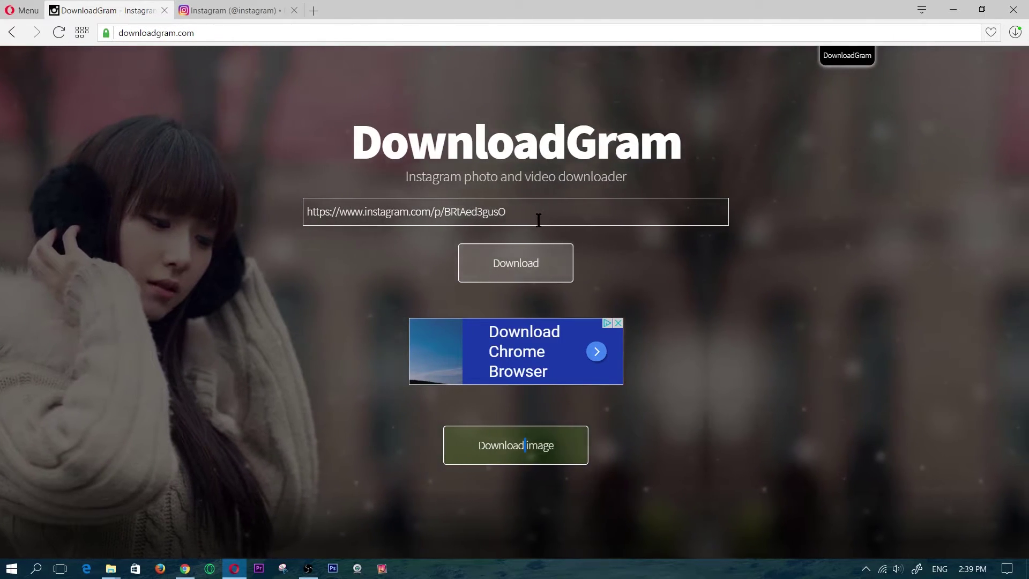
drag(538, 213, 237, 211)
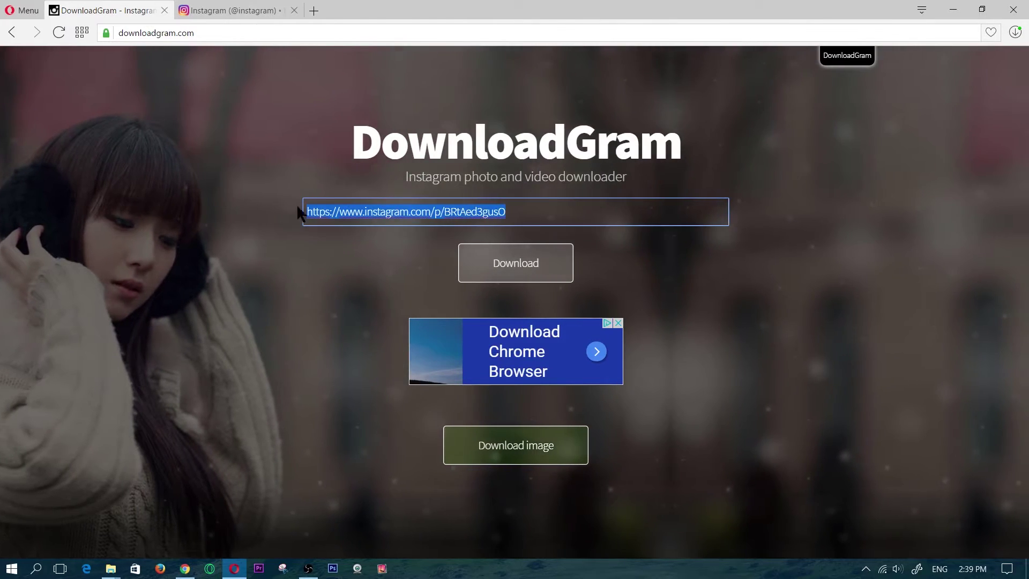
key(BackSpace)
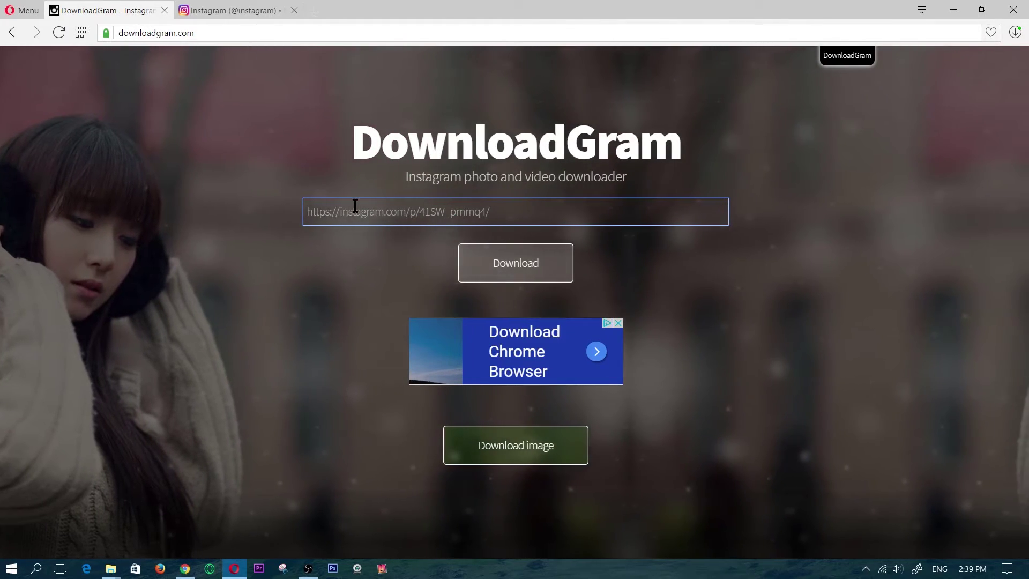
key(ctrl+v)
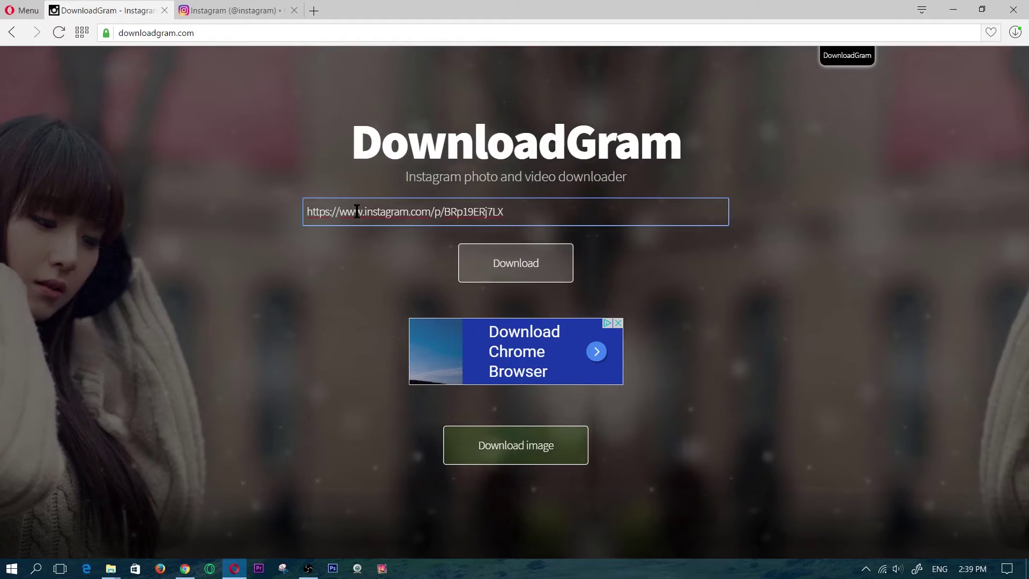
right_click(356, 211)
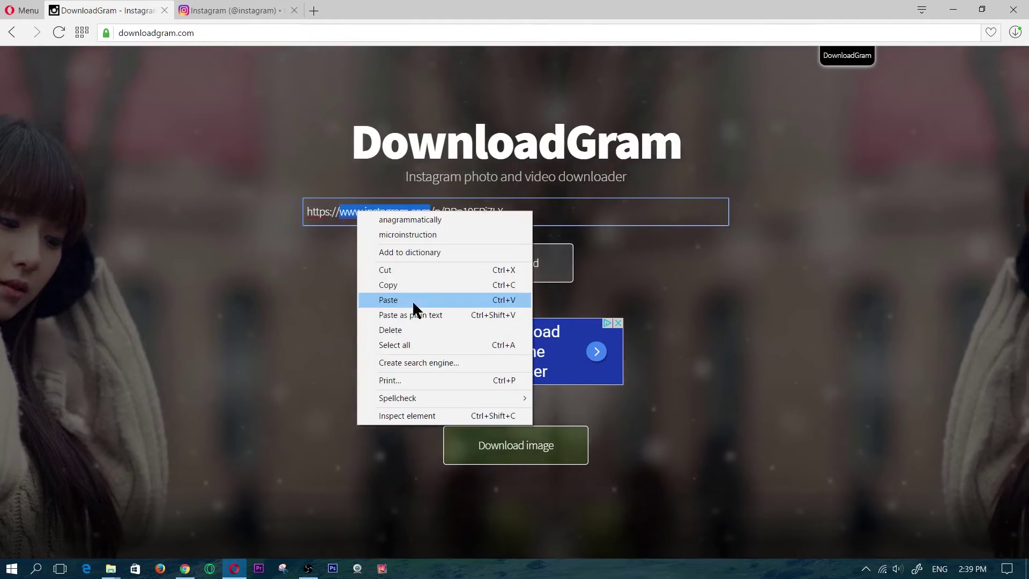
click(269, 295)
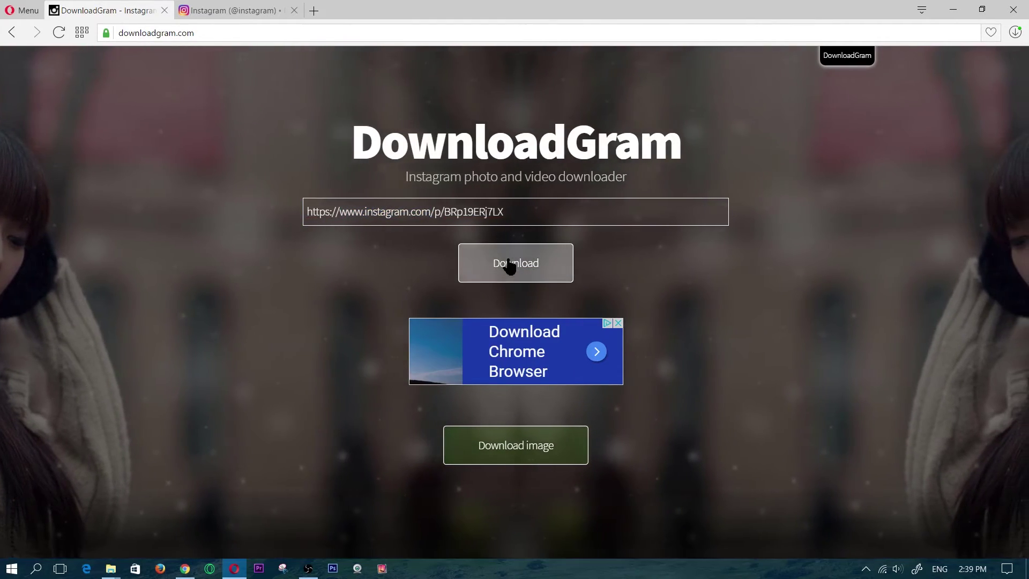
click(510, 267)
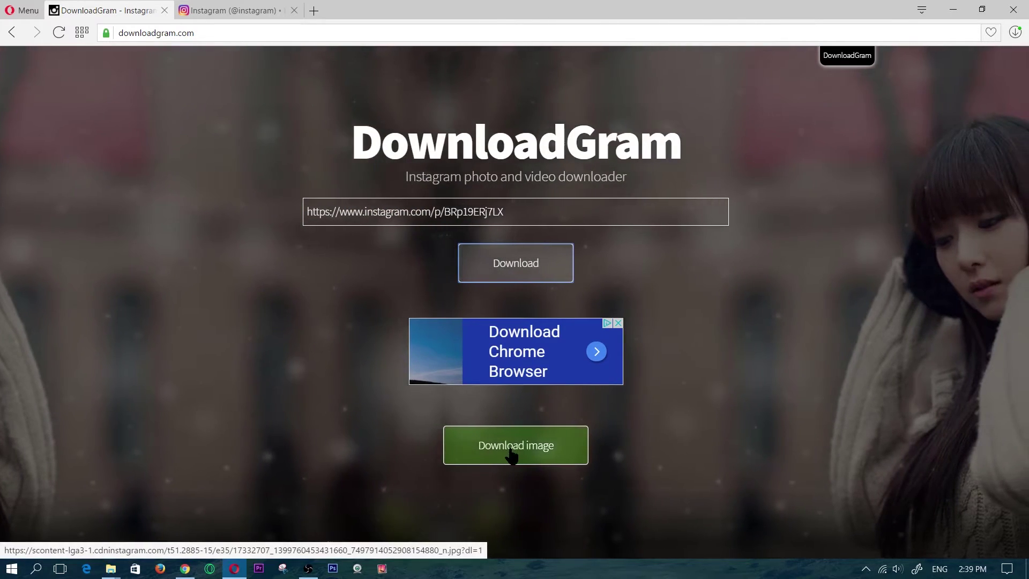
click(509, 452)
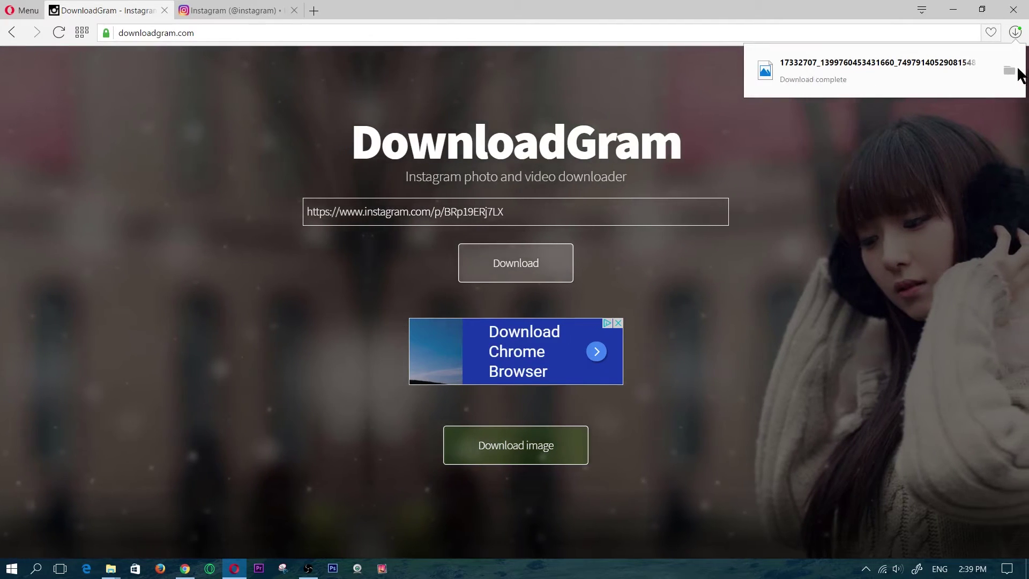
click(1009, 71)
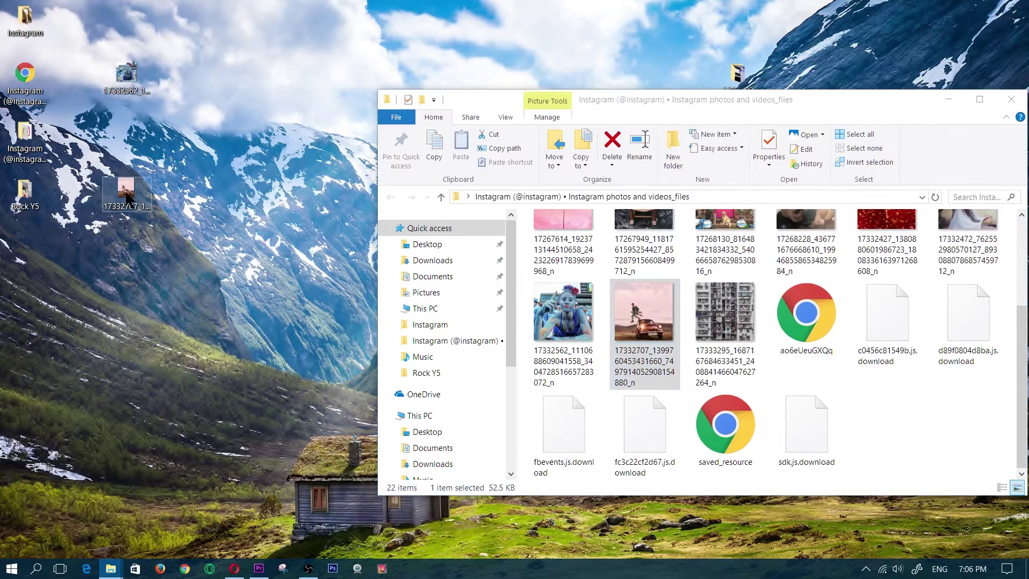
Step: Compare the desktop car photo's 134 KB size with the 52.5 KB saved-page copy
right_click(125, 189)
click(97, 544)
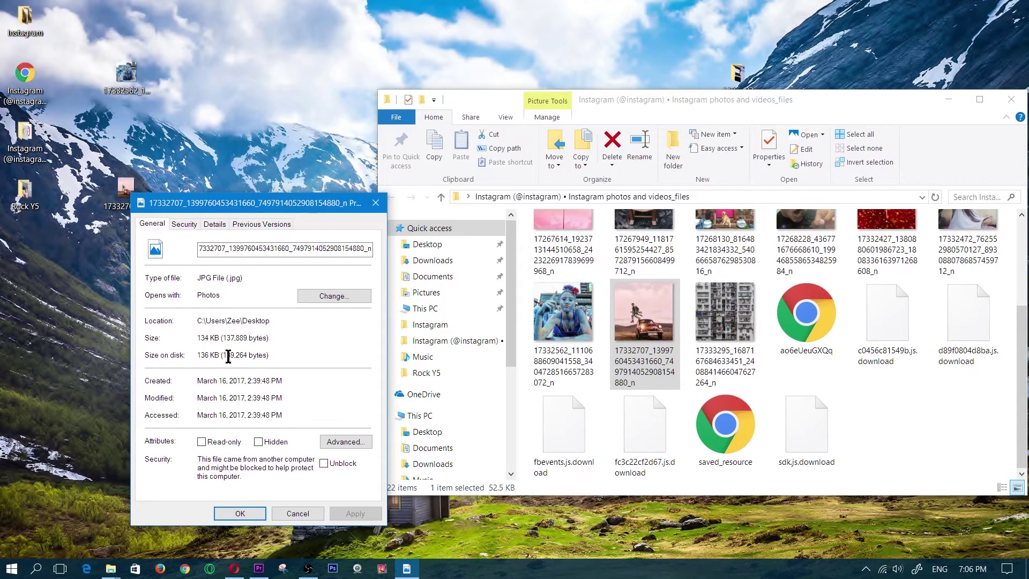
click(633, 315)
right_click(634, 315)
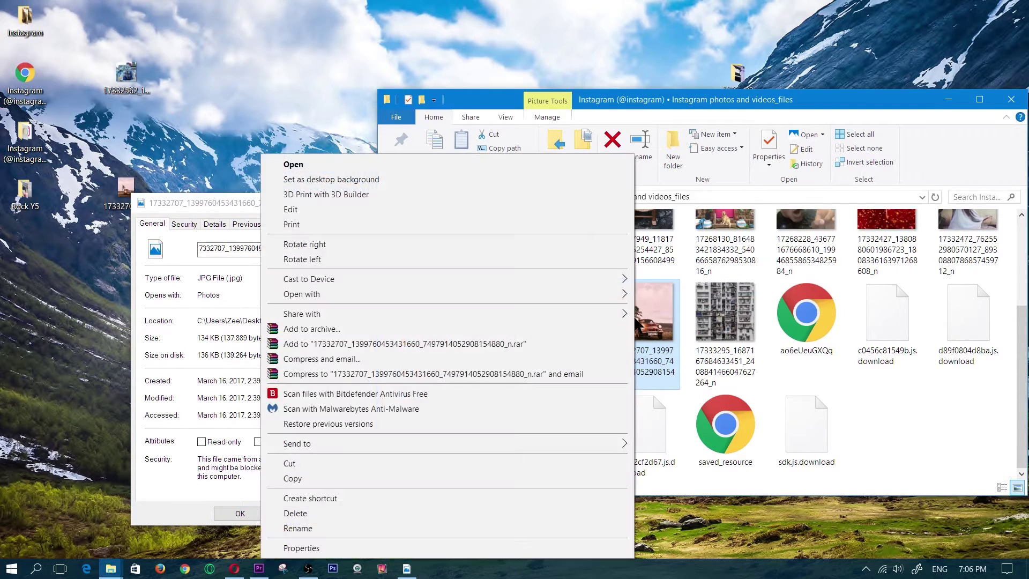
click(390, 546)
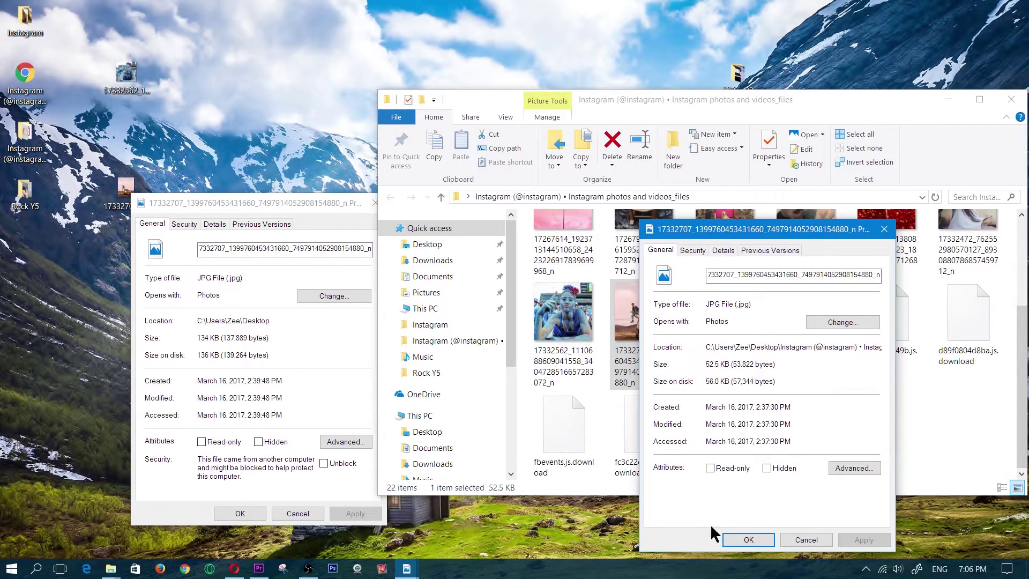
click(752, 539)
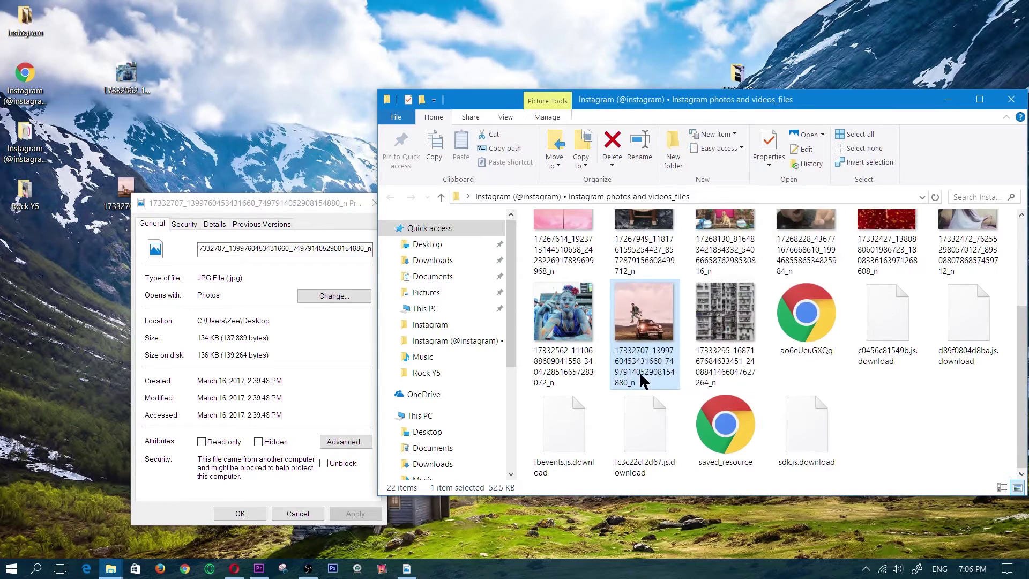
Step: Rename the 52.5 KB copy to 'less', close the remaining Properties, and open less.jpg
click(641, 381)
text(less)
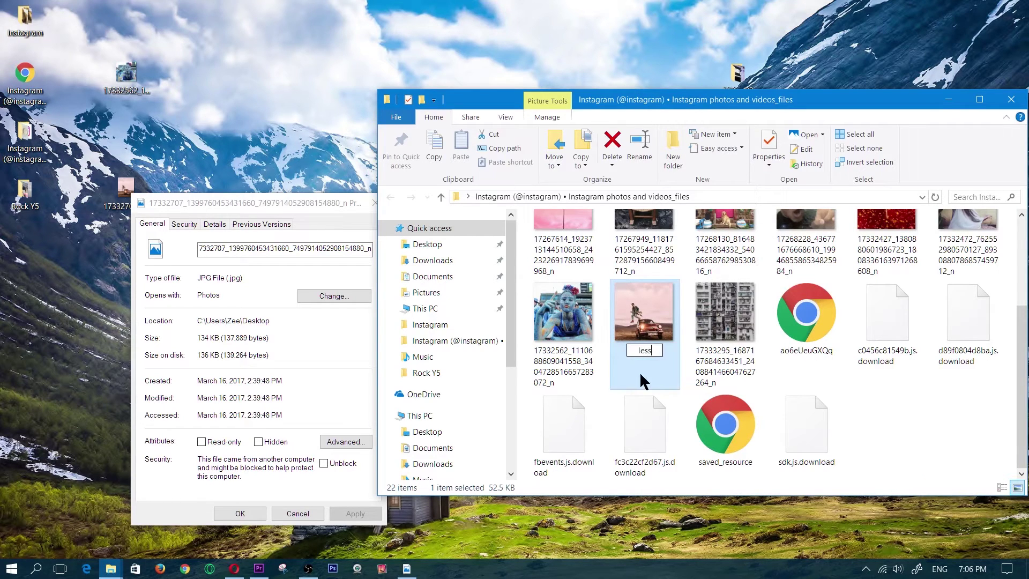
key(Return)
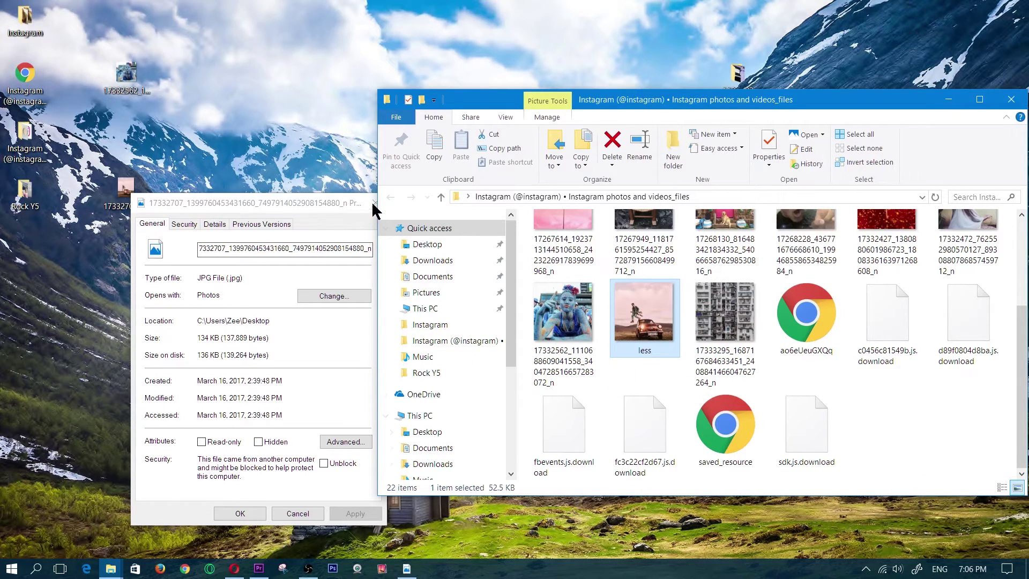
click(375, 203)
double_click(660, 309)
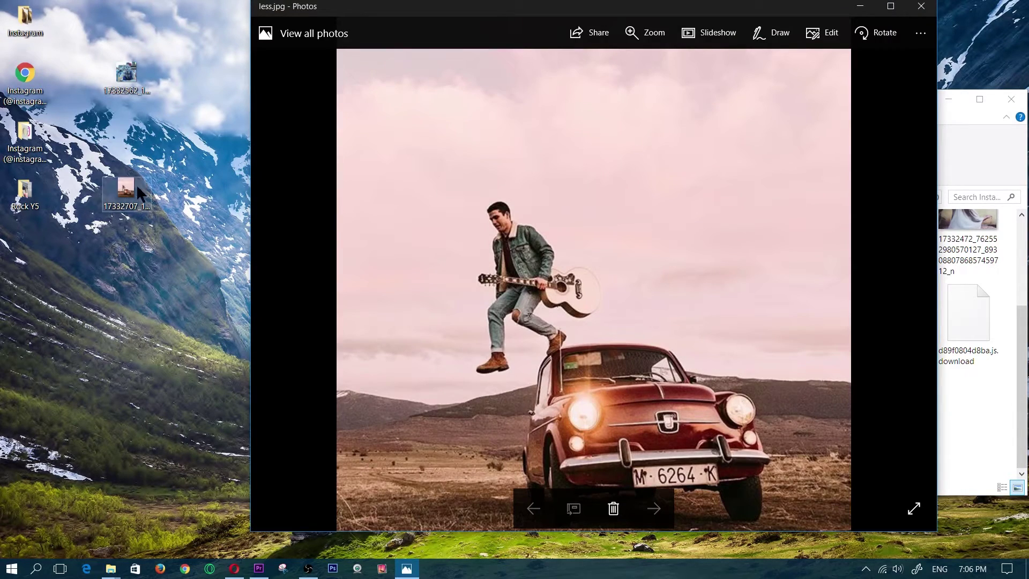
Step: Open the full-quality 17332707 car photo beside less.jpg, then minimize both Photos windows
click(129, 187)
double_click(129, 187)
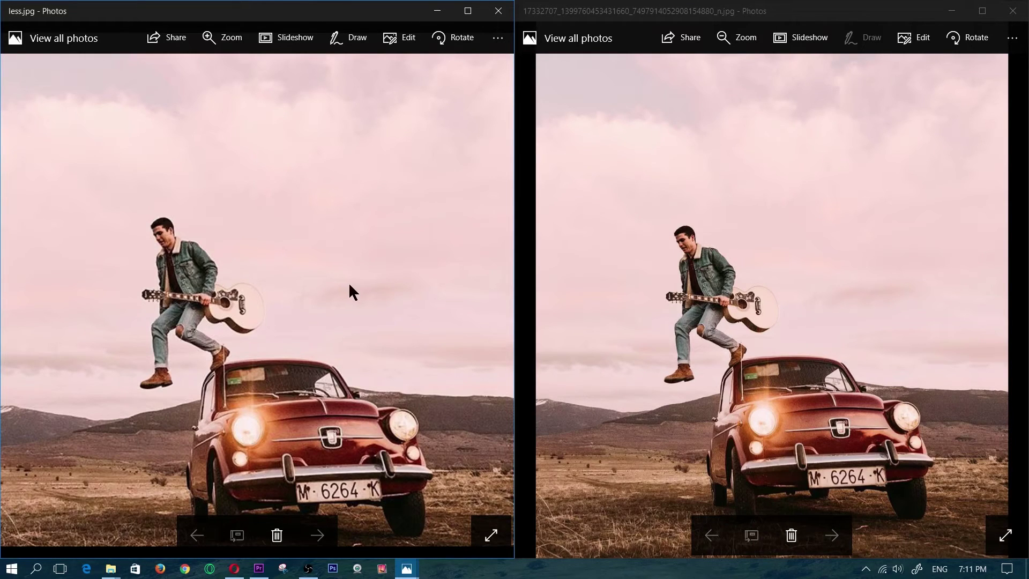
click(950, 16)
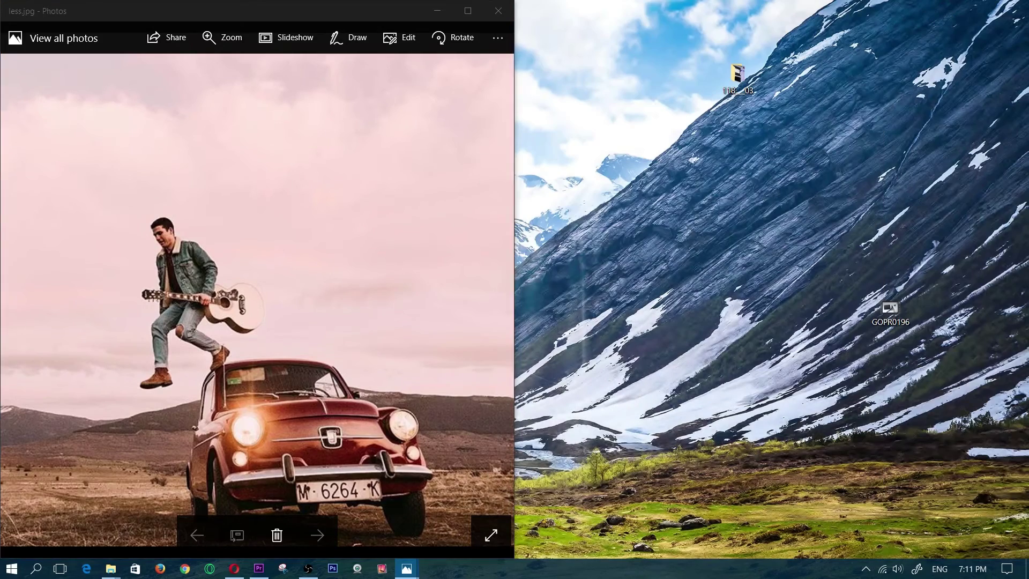
click(427, 15)
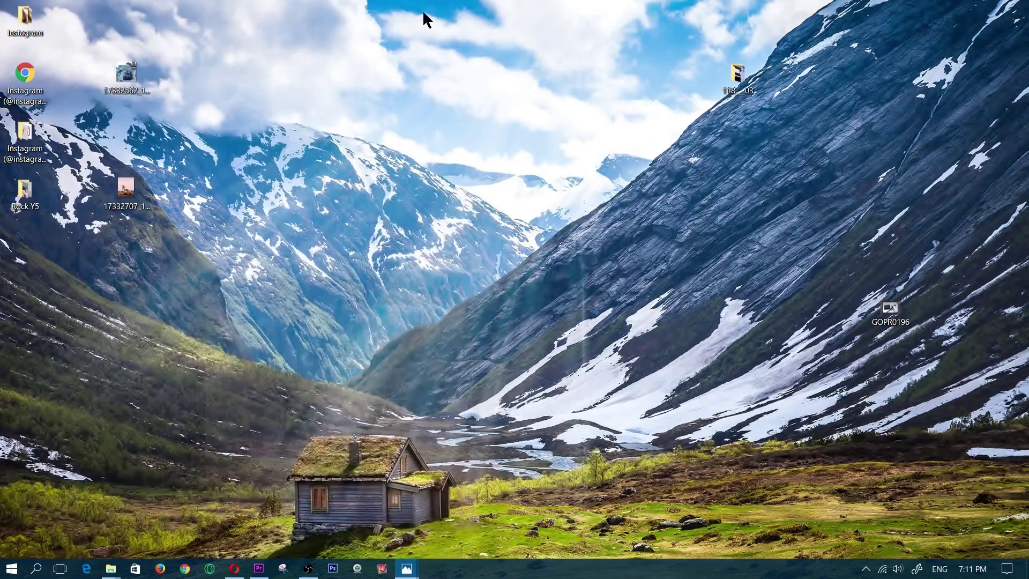
Step: Return to the Instagram profile grid and load more posts onto the page
click(234, 568)
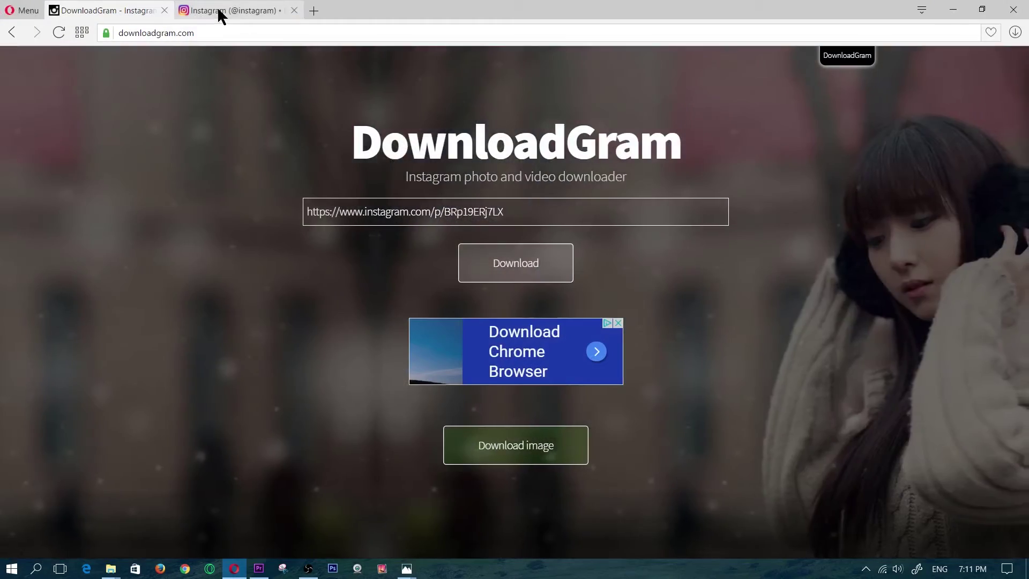
click(219, 11)
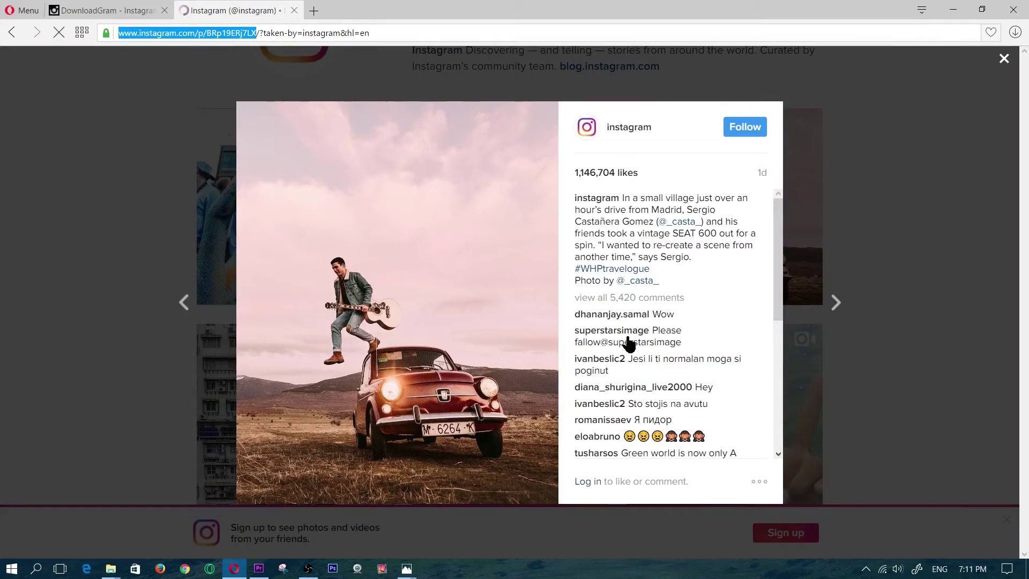
click(876, 239)
scroll(877, 236, down, 5)
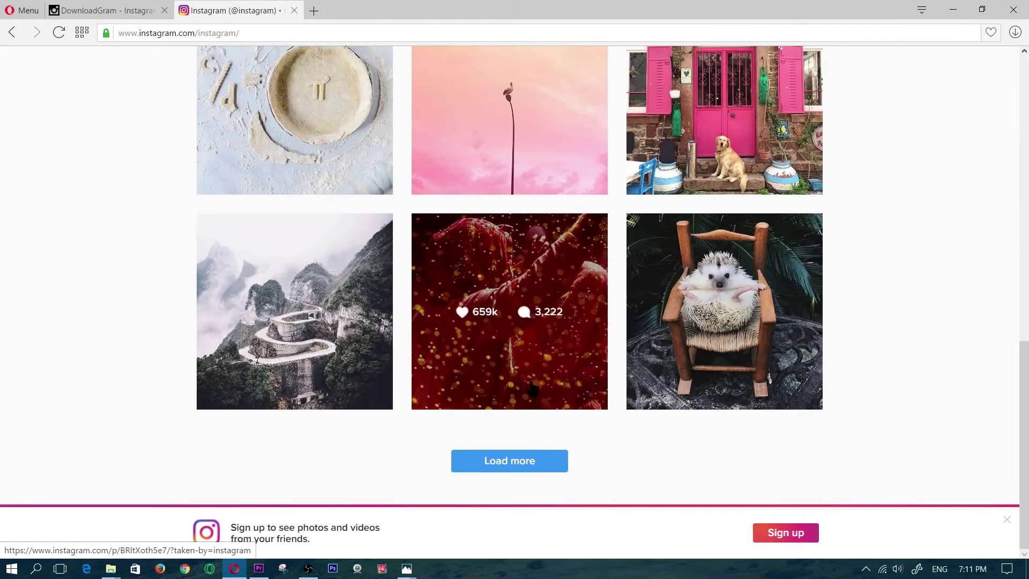
click(519, 462)
scroll(526, 370, down, 5)
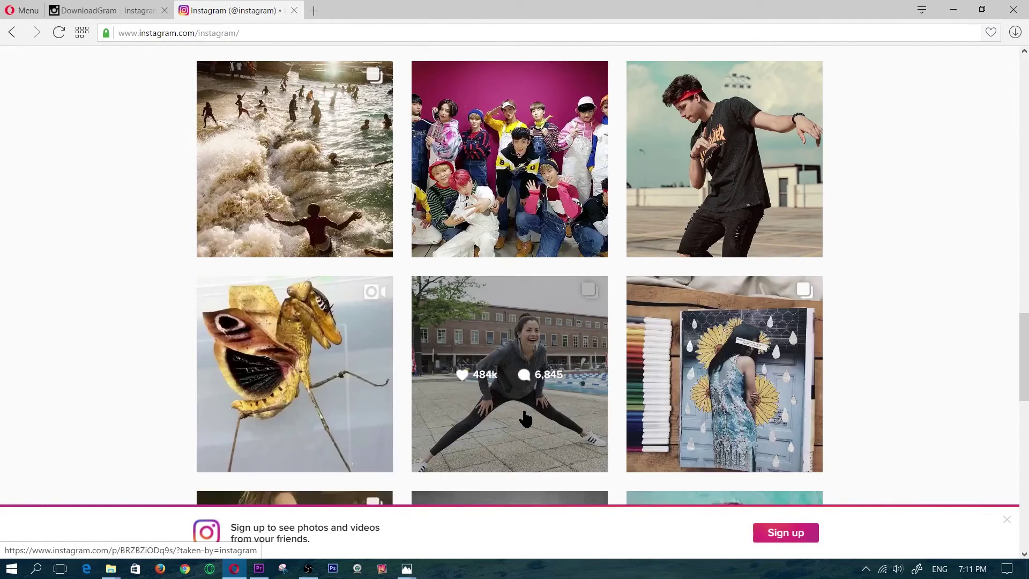
scroll(524, 418, down, 2)
scroll(524, 402, down, 5)
scroll(527, 362, down, 5)
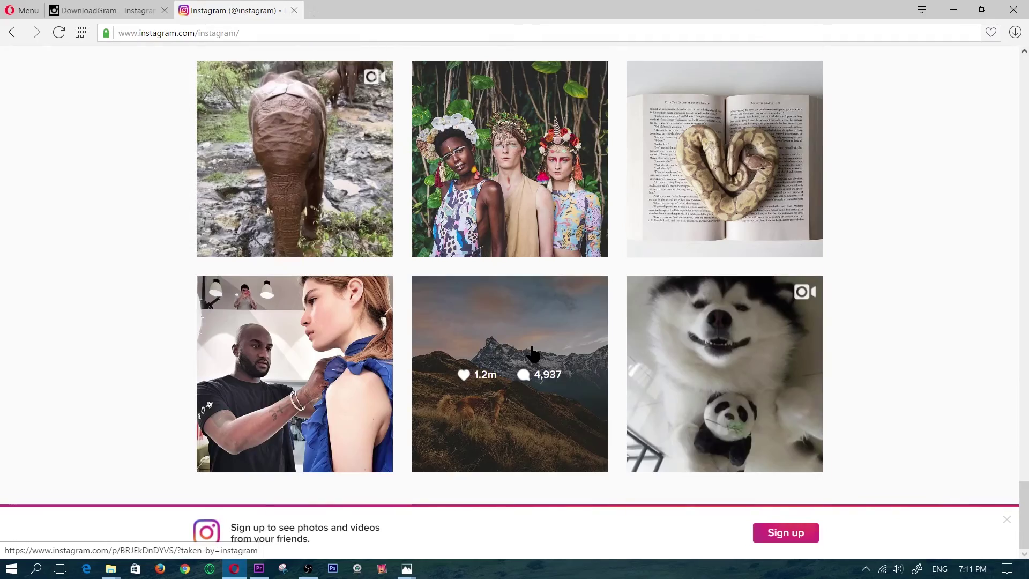
scroll(531, 354, up, 3)
scroll(170, 299, down, 10)
scroll(170, 299, down, 1)
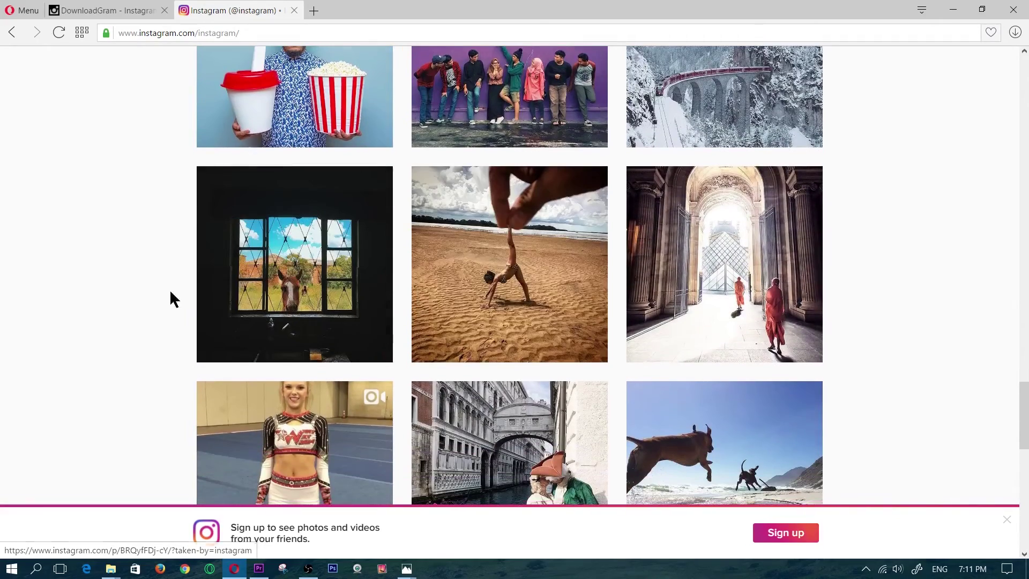
Step: Save the profile page to the Desktop as a complete webpage, overwriting the earlier copy
right_click(125, 281)
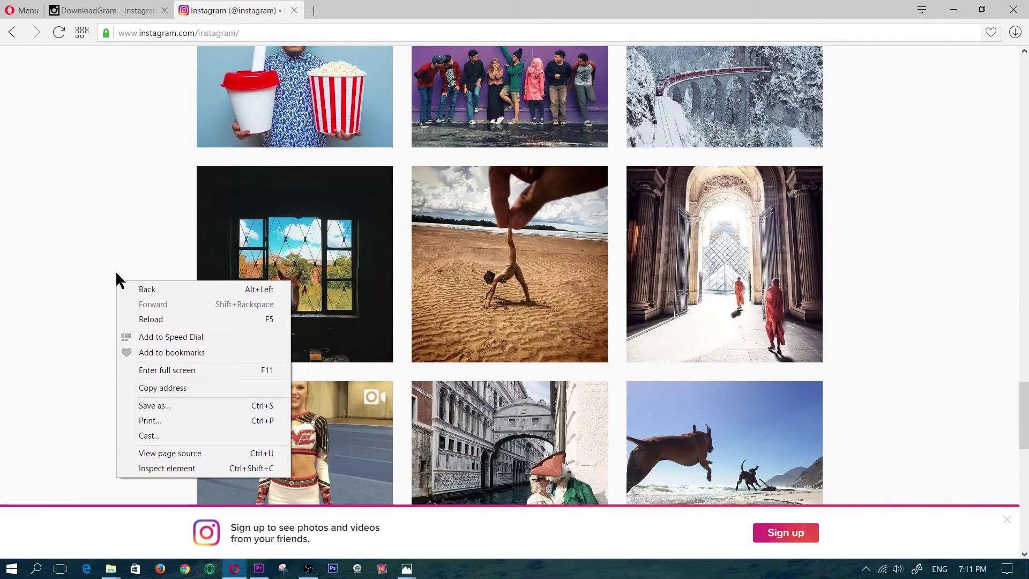
click(179, 406)
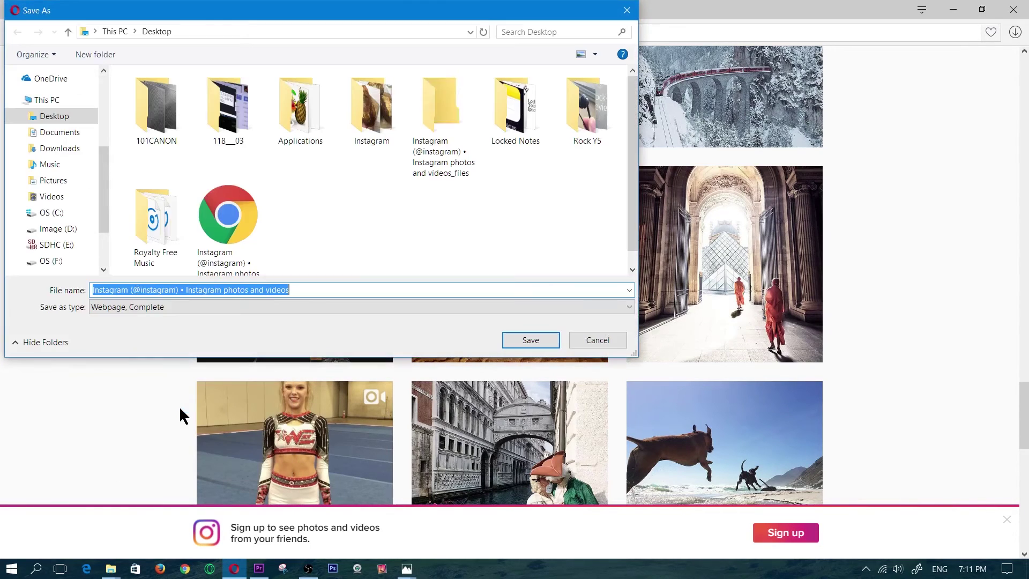
click(50, 118)
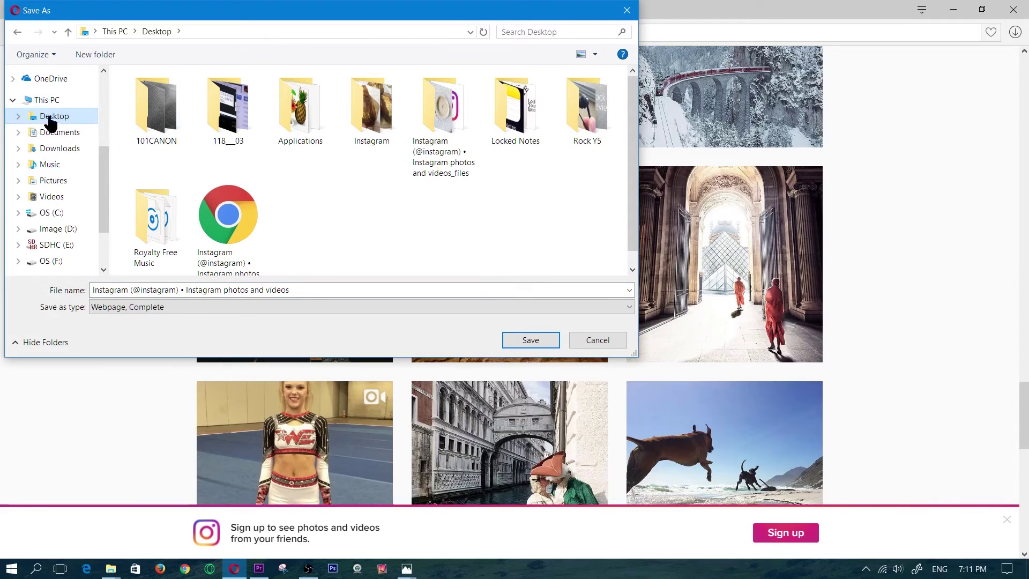
click(529, 341)
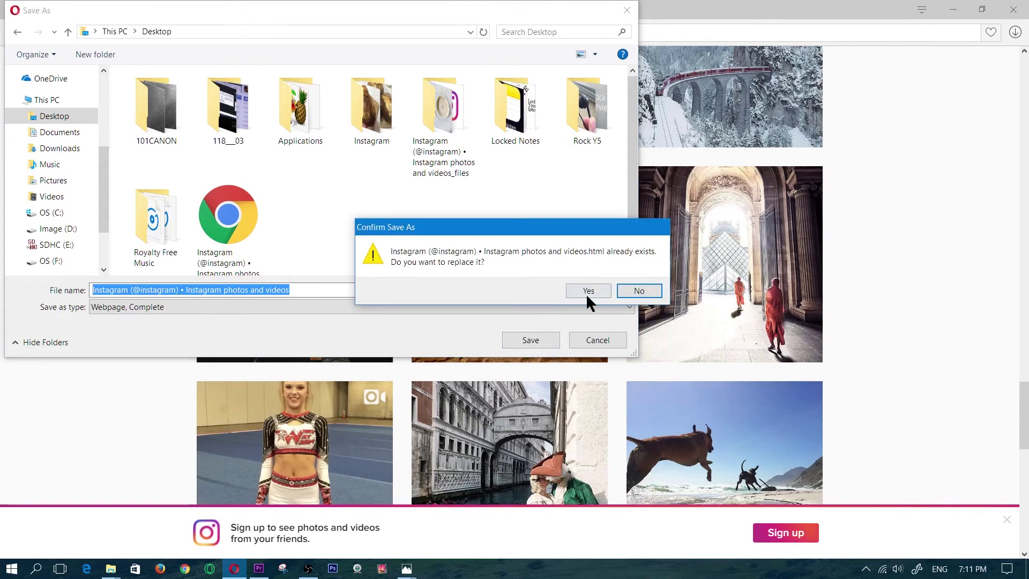
click(585, 291)
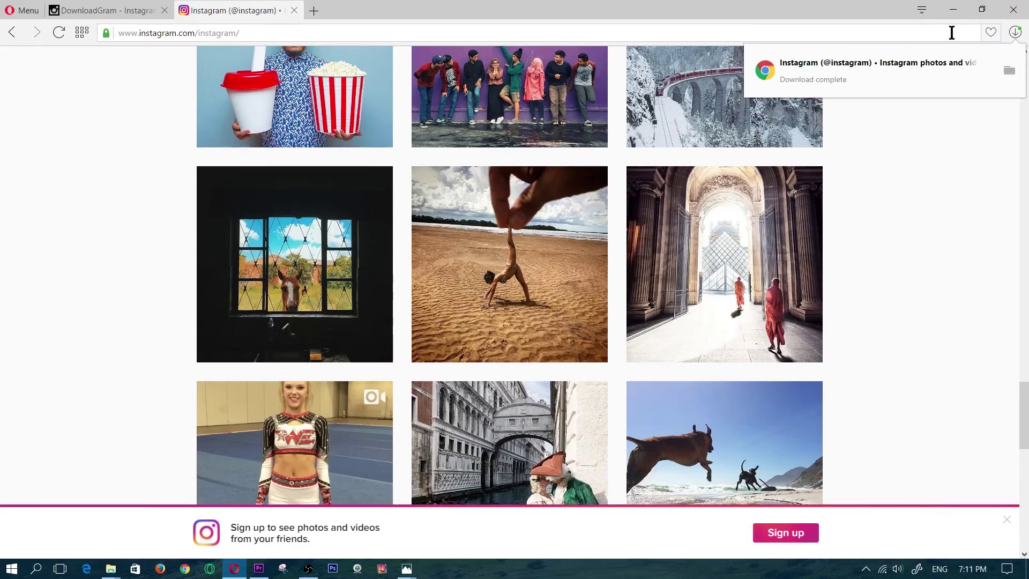
click(952, 8)
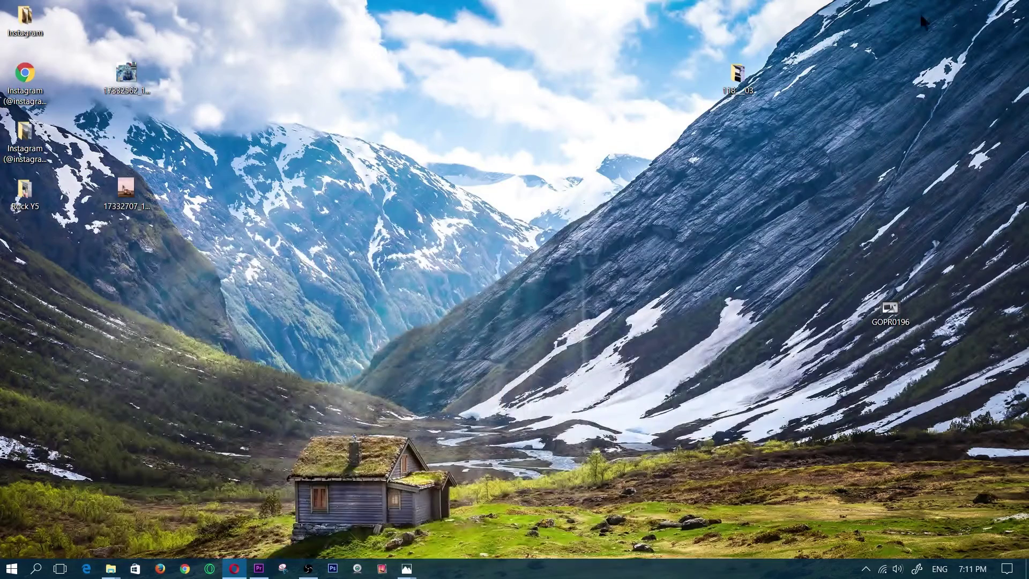
Step: Open the 'Instagram photos and videos_files' folder and browse its 59 saved photos
double_click(24, 135)
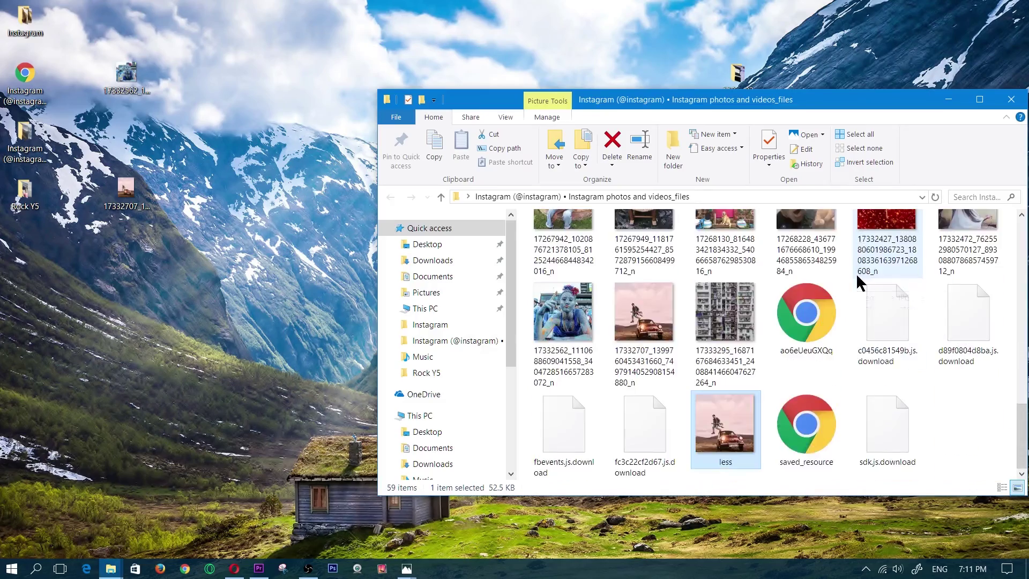
scroll(860, 281, up, 3)
scroll(764, 286, up, 3)
scroll(700, 289, up, 3)
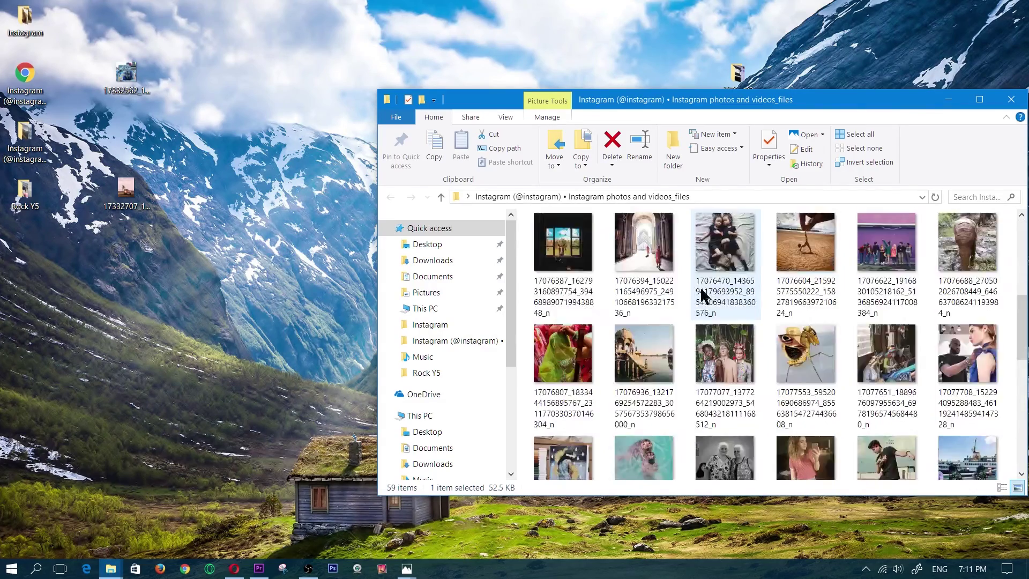
scroll(701, 297, up, 3)
scroll(688, 347, down, 1)
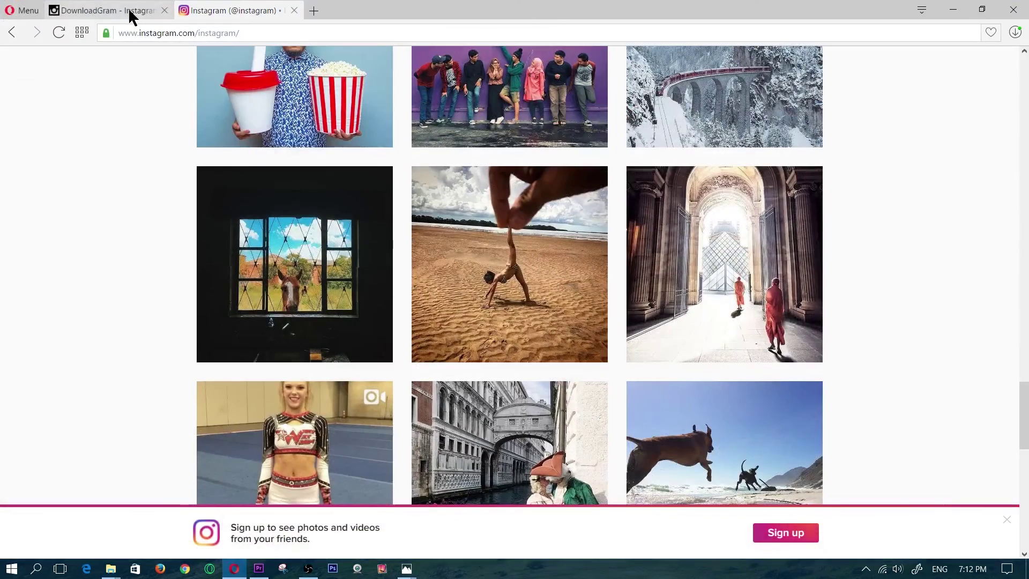
click(131, 15)
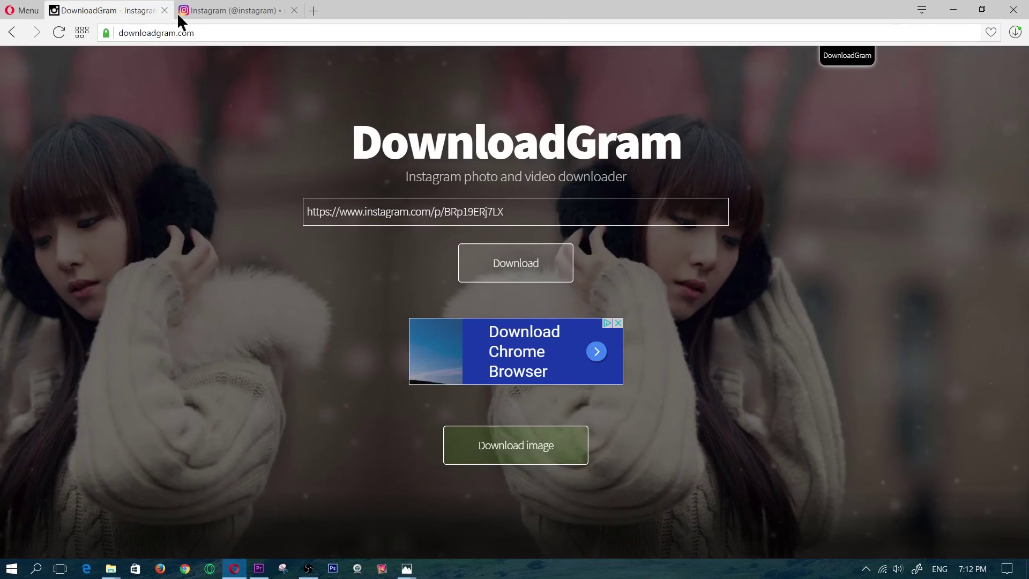
Step: Minimize Opera and the File Explorer photo folder window
click(952, 10)
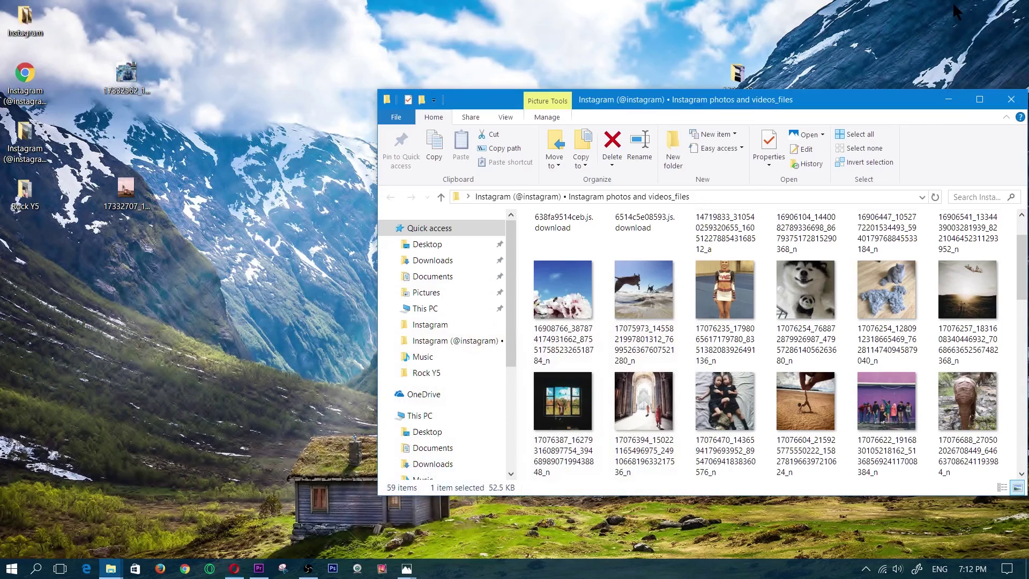
click(949, 100)
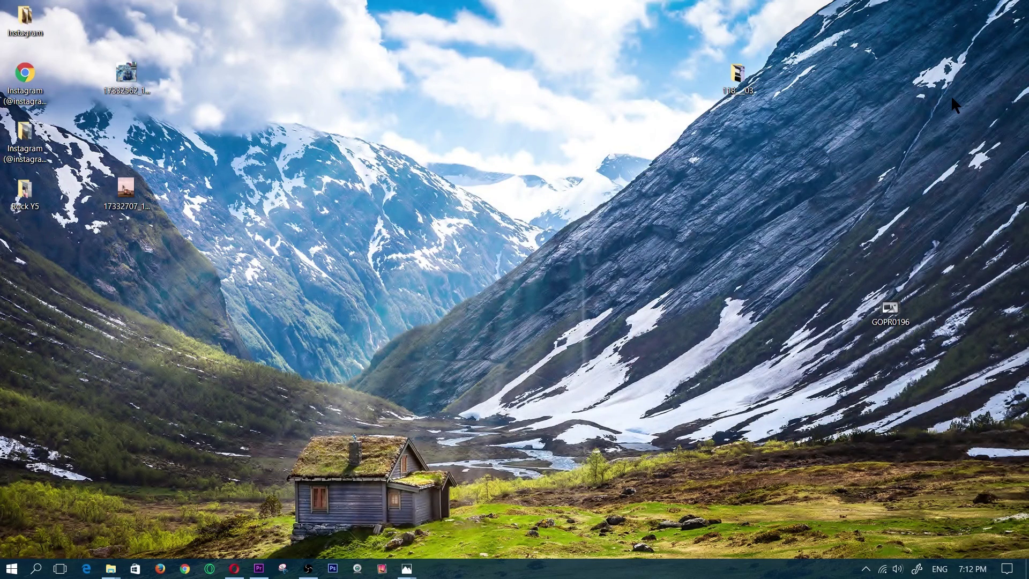